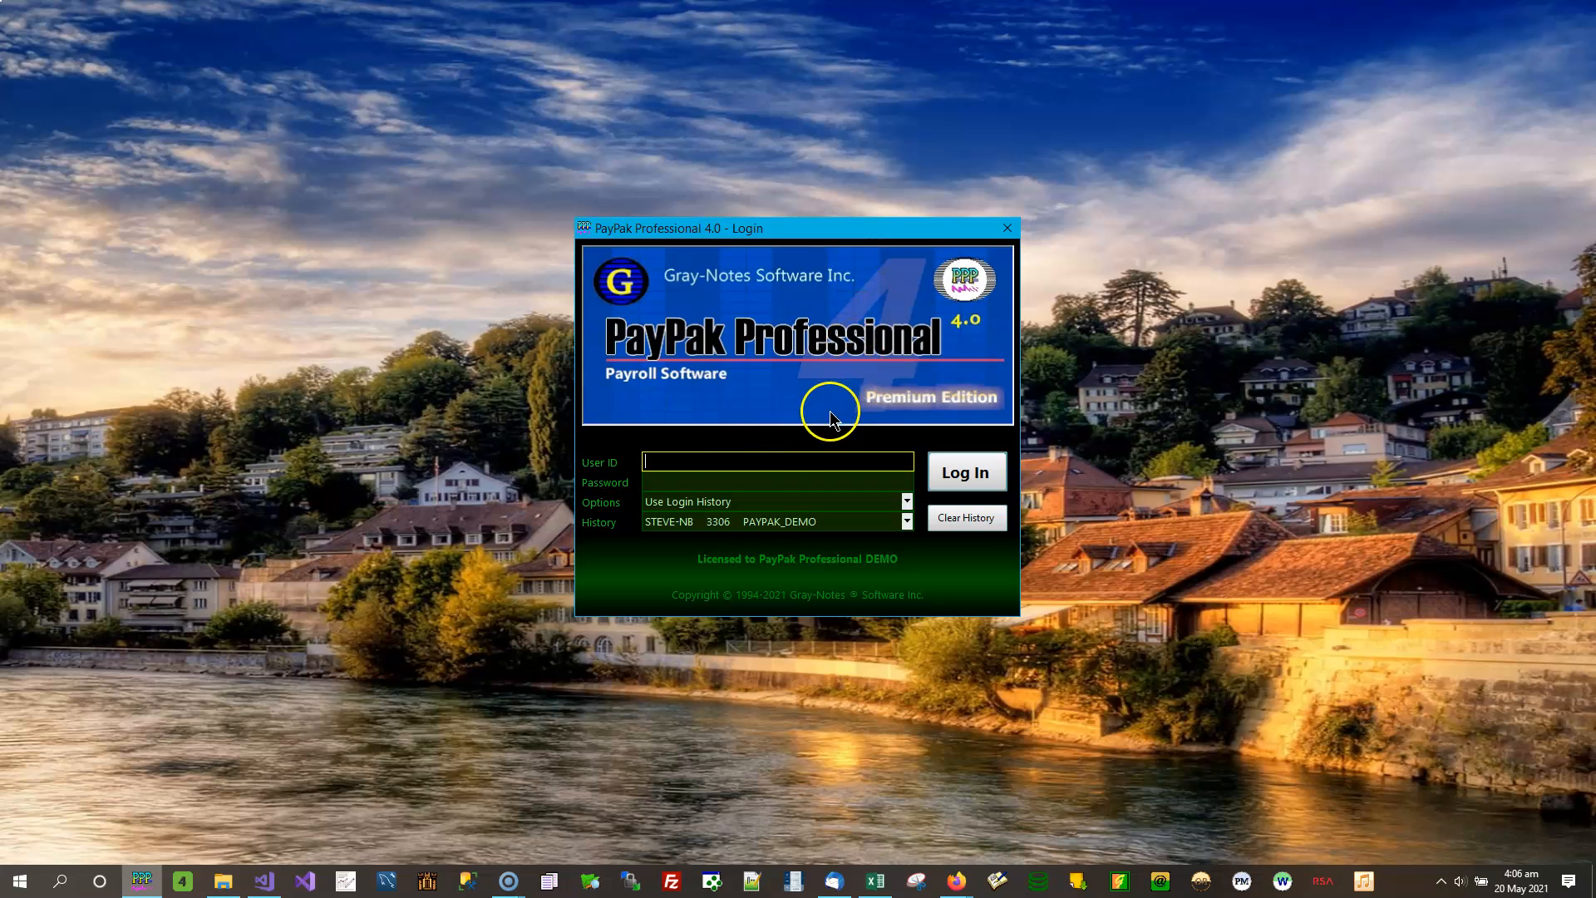
- Log in to the PAYPAK_DEMO database with user ID sa and the account password
{"action": "type", "text": "sa"}
{"action": "key", "text": "Tab"}
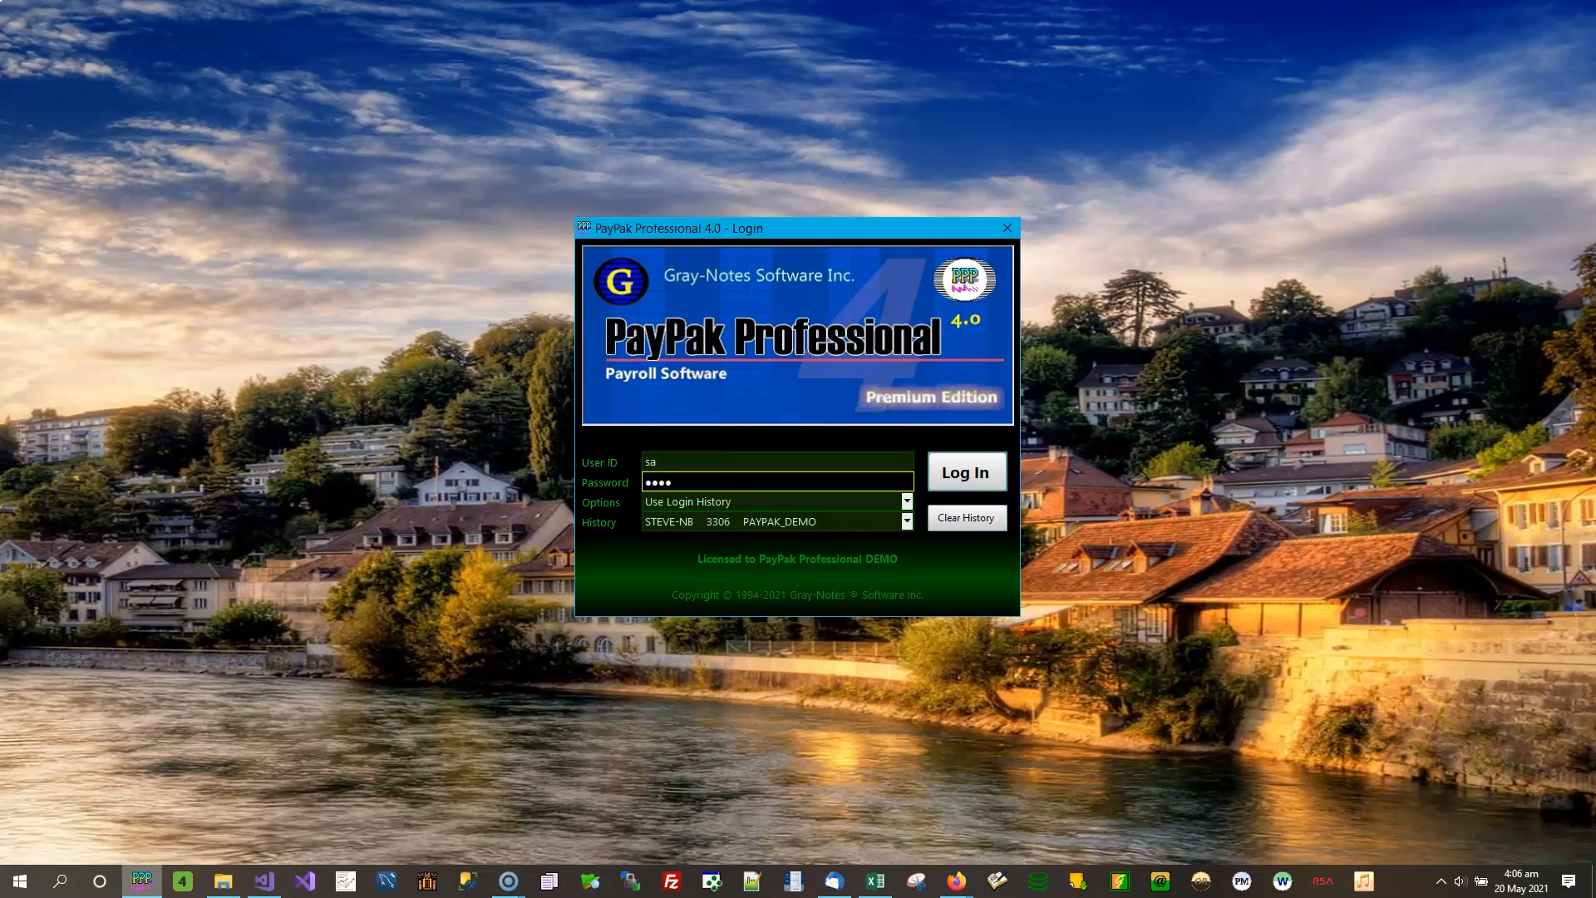
{"action": "left_click", "coordinate": [970, 477]}
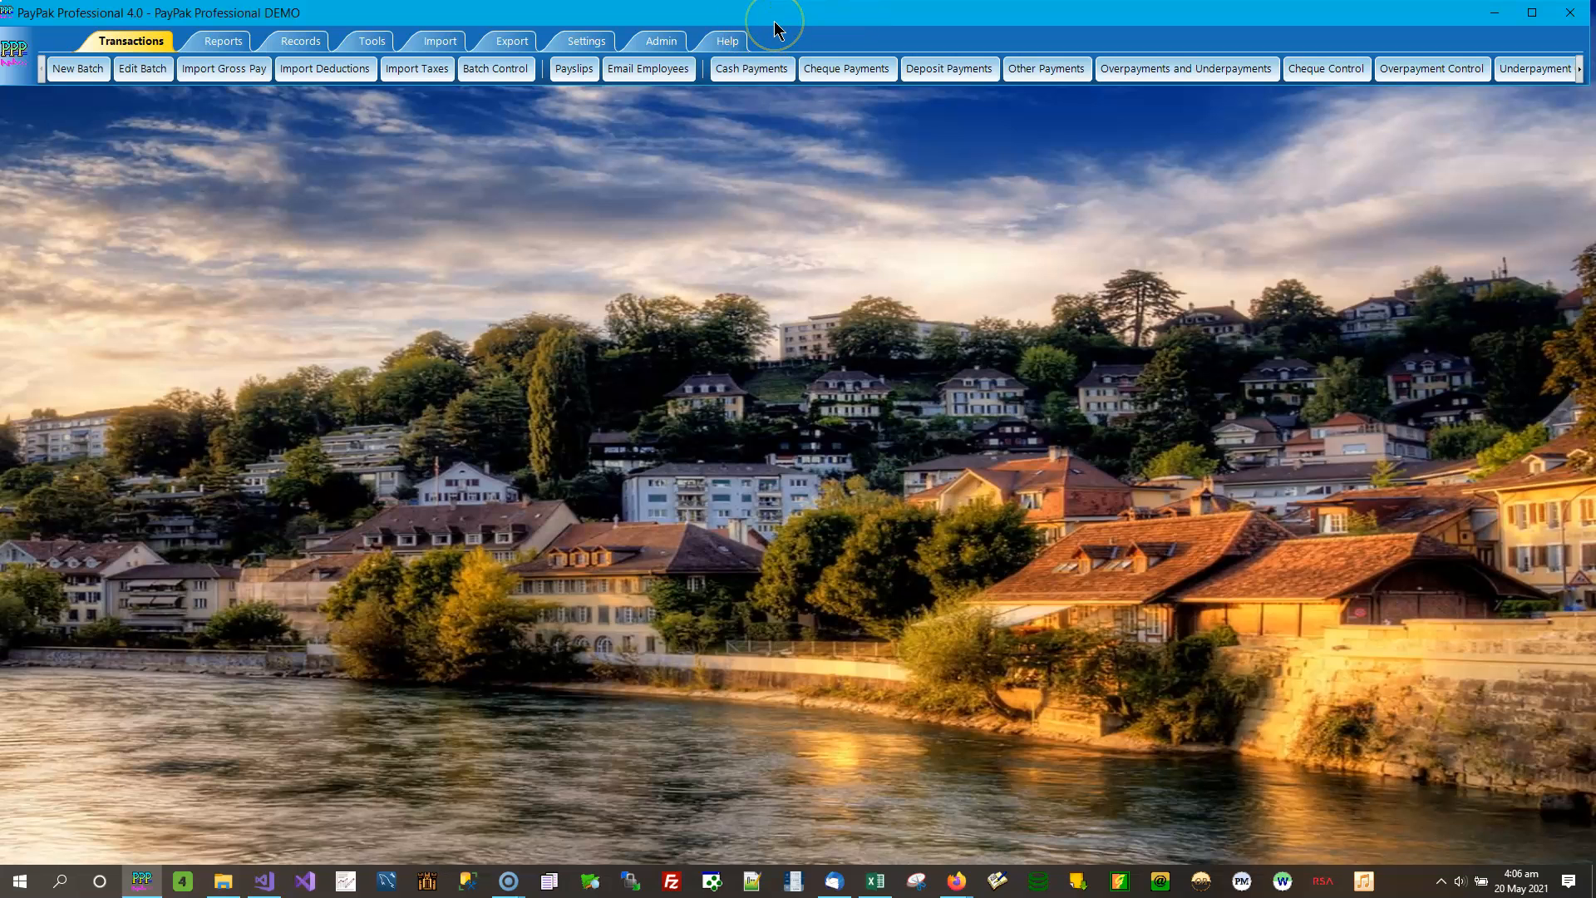
- Open the Change Password form from the settings, review its old, new and verify password fields, and close it without changes
{"action": "left_click", "coordinate": [662, 43]}
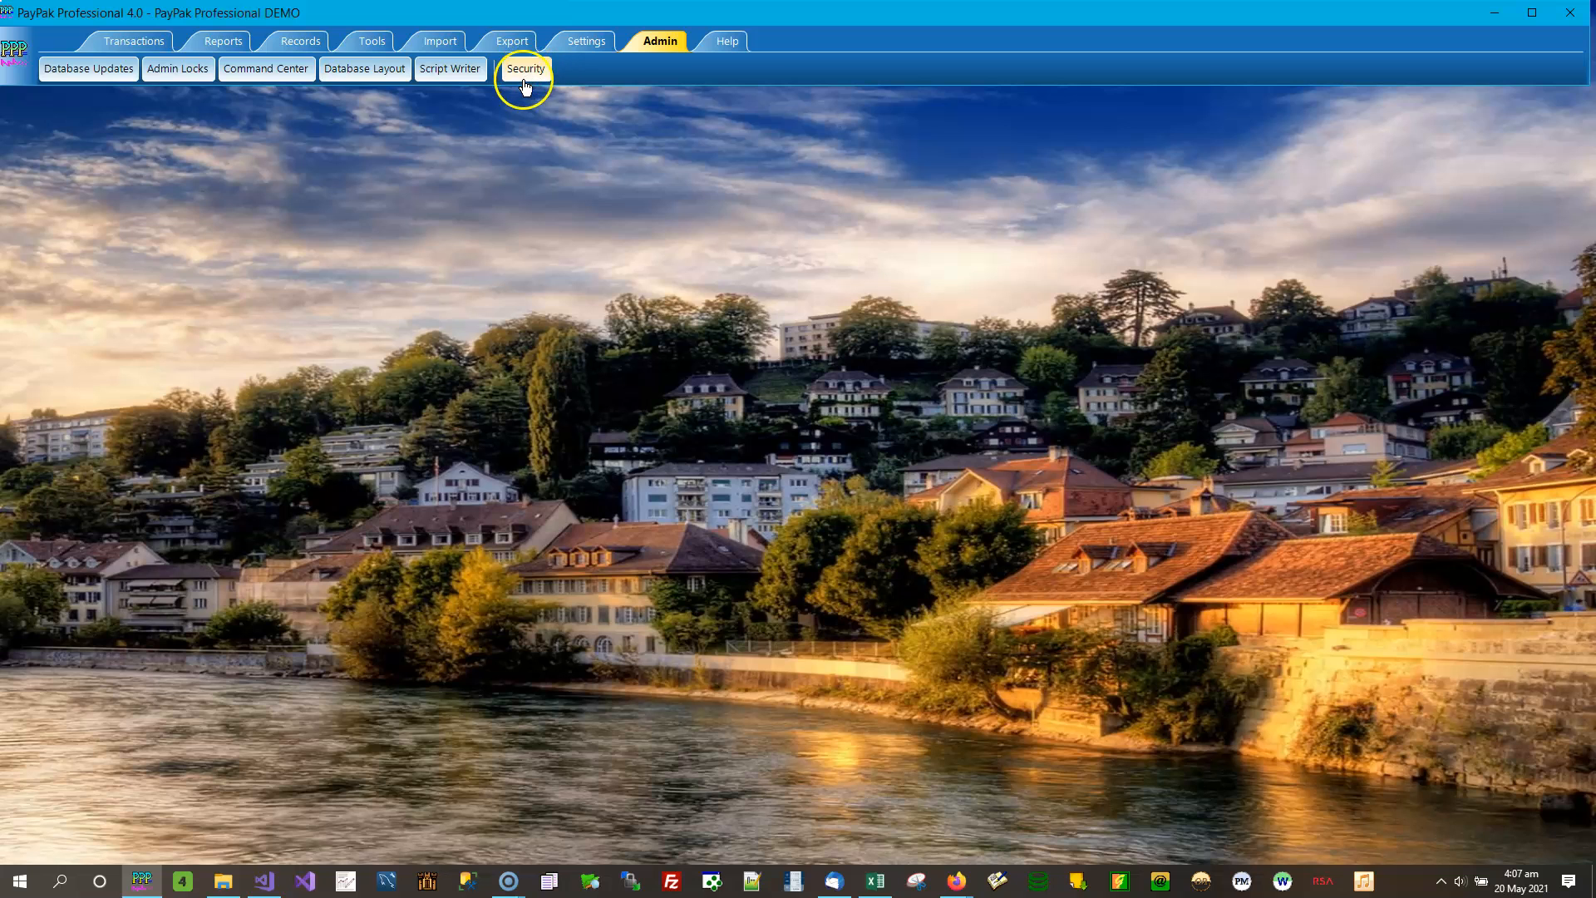
{"action": "left_click", "coordinate": [581, 43]}
{"action": "left_click", "coordinate": [97, 68]}
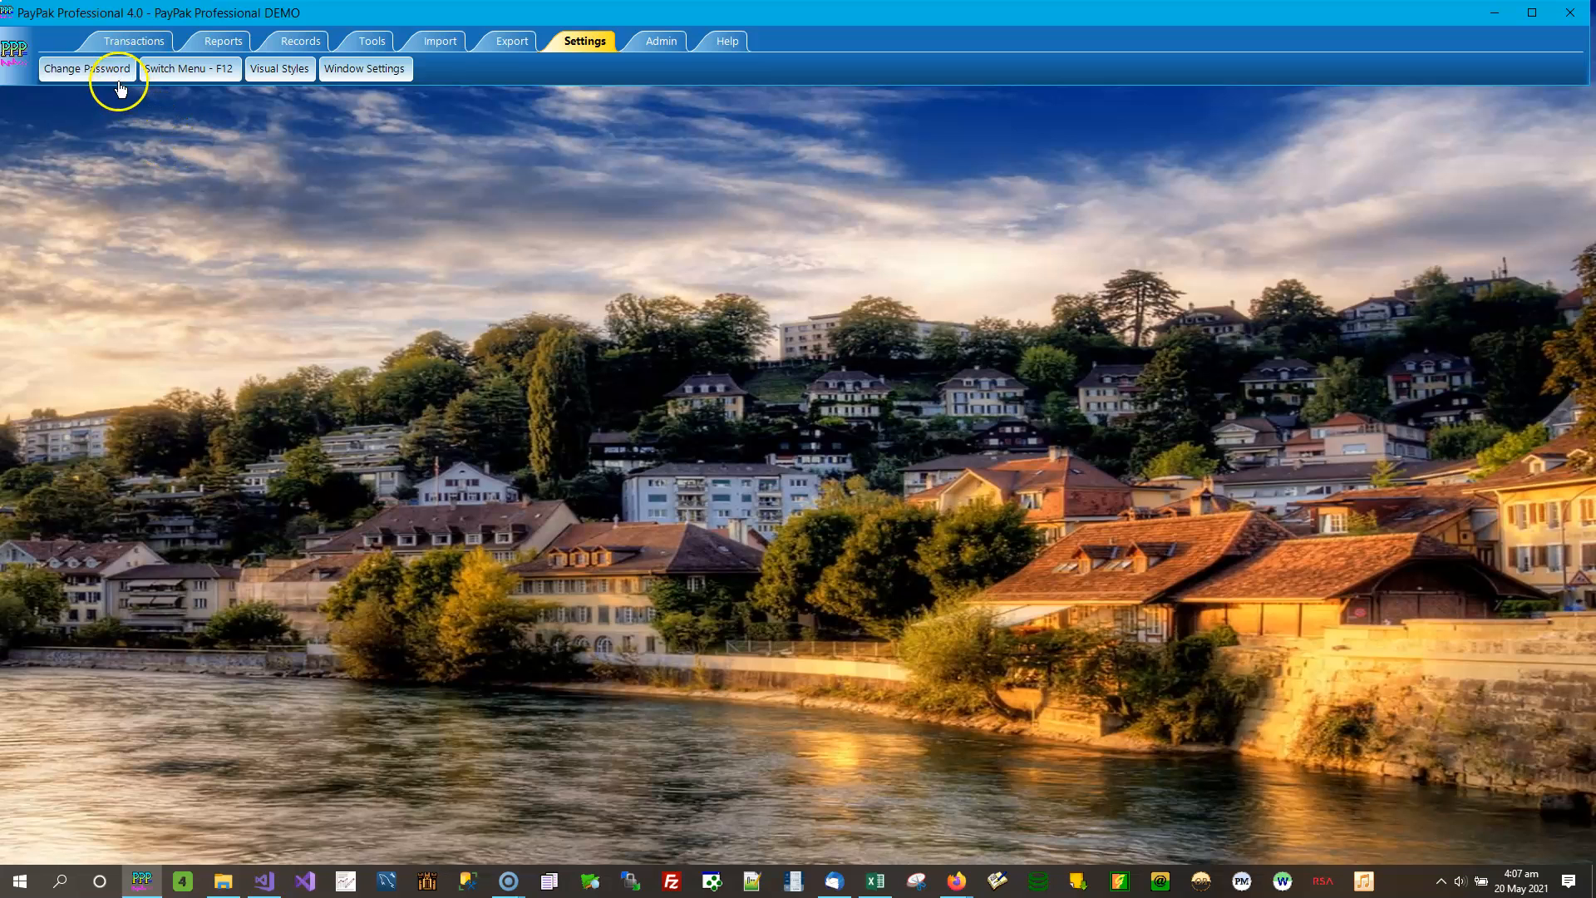
{"action": "left_click", "coordinate": [97, 69]}
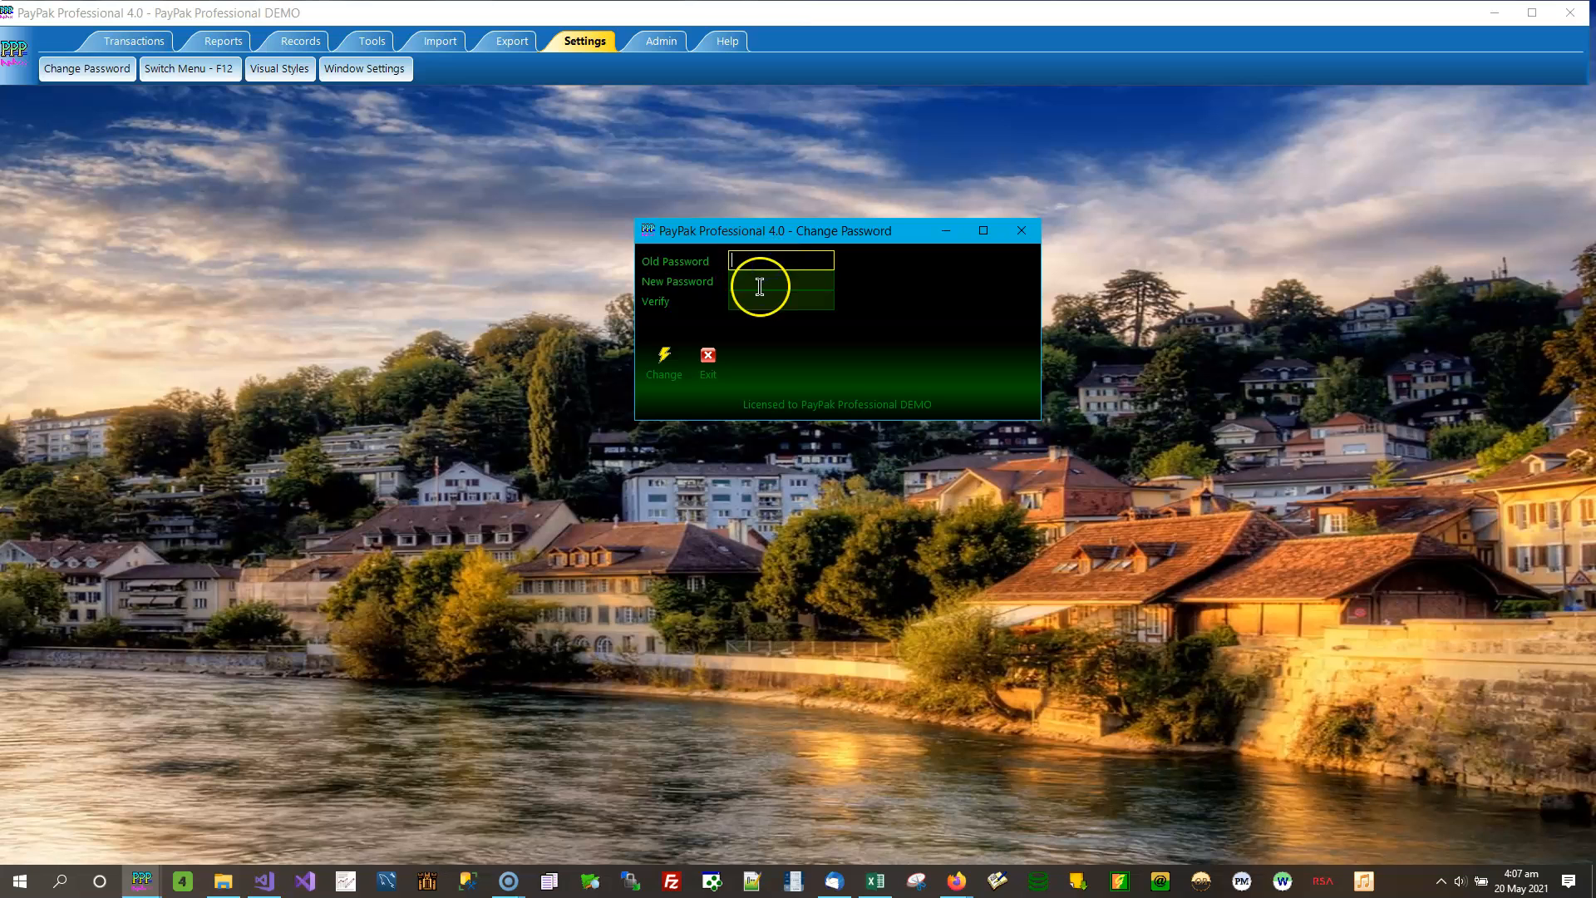
{"action": "left_click", "coordinate": [764, 279]}
{"action": "left_click", "coordinate": [753, 299]}
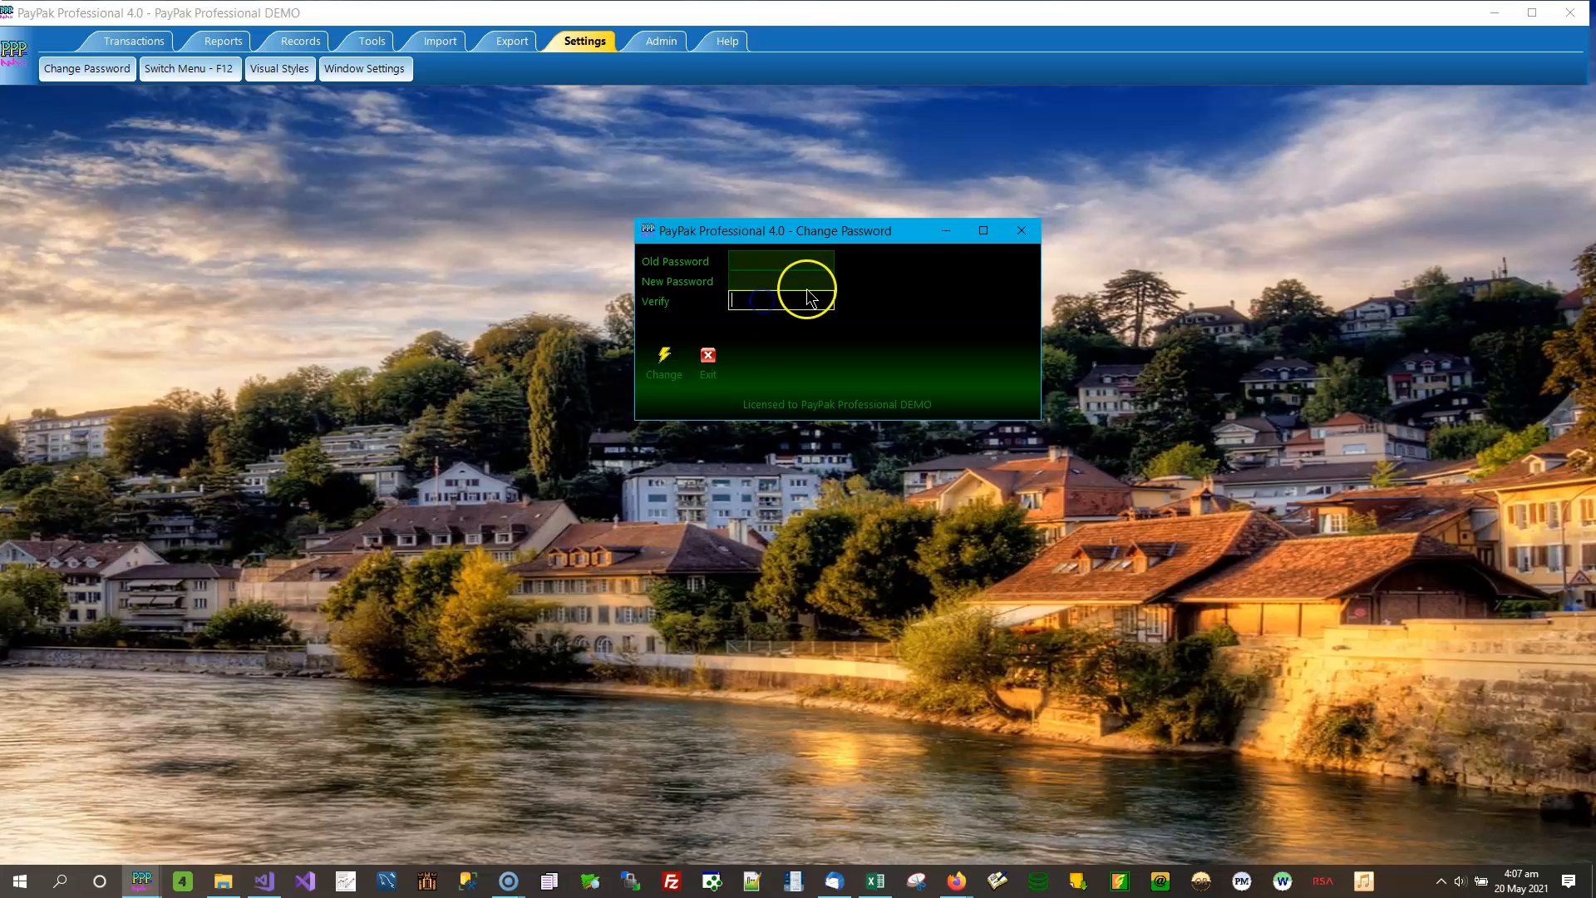
{"action": "left_click", "coordinate": [665, 357]}
{"action": "left_click", "coordinate": [1034, 239]}
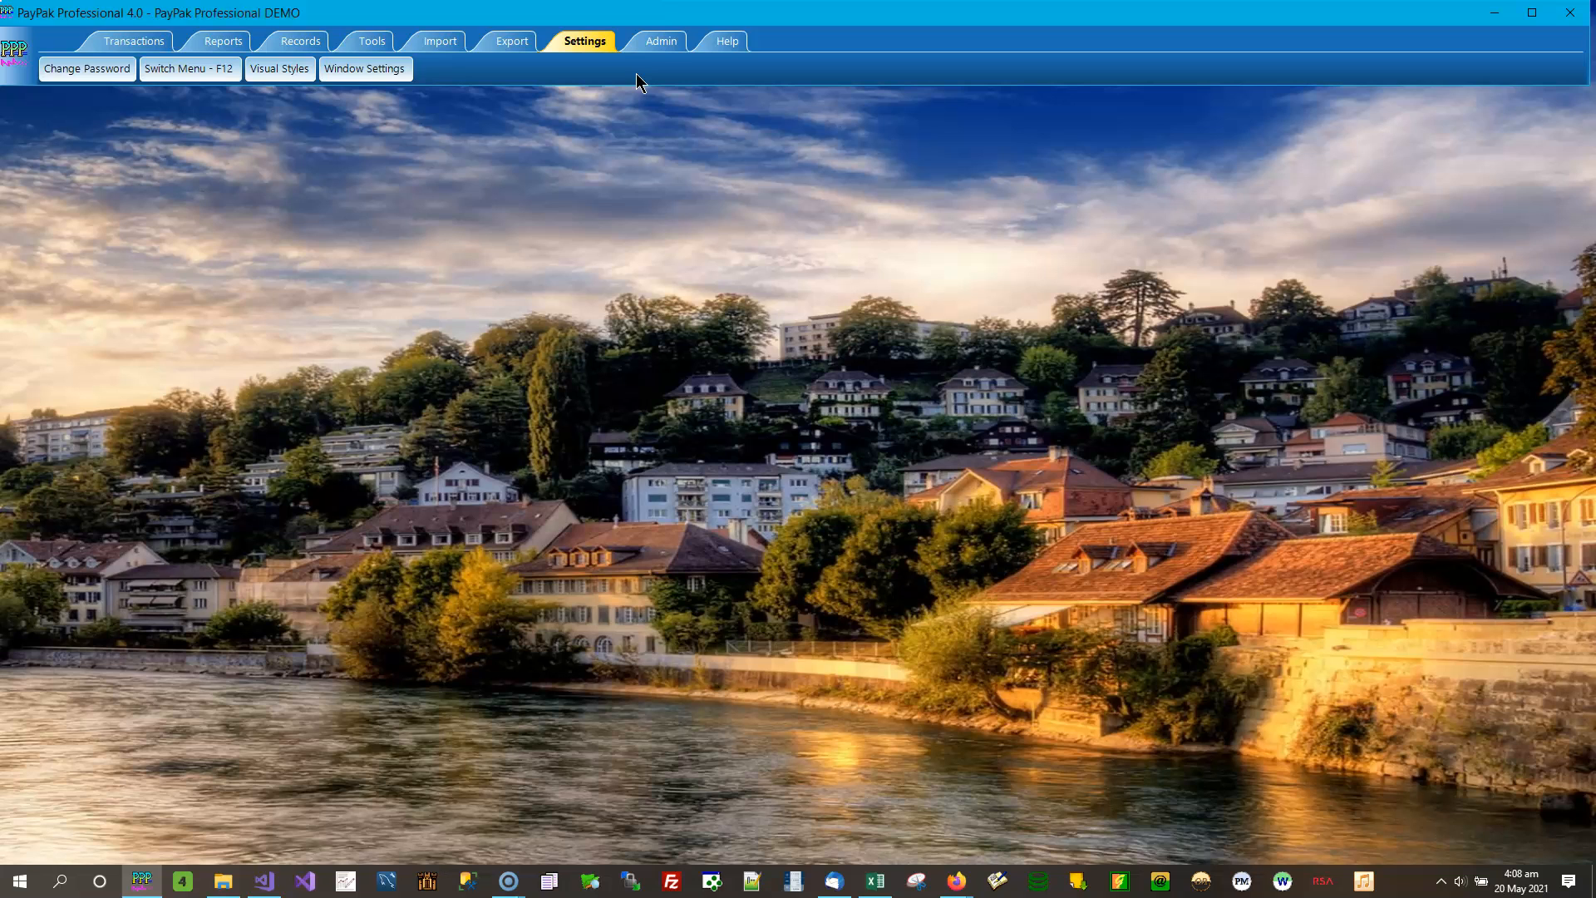
- Open the administration Security window and move it nearer the upper-left corner of the workspace
{"action": "left_click", "coordinate": [661, 46]}
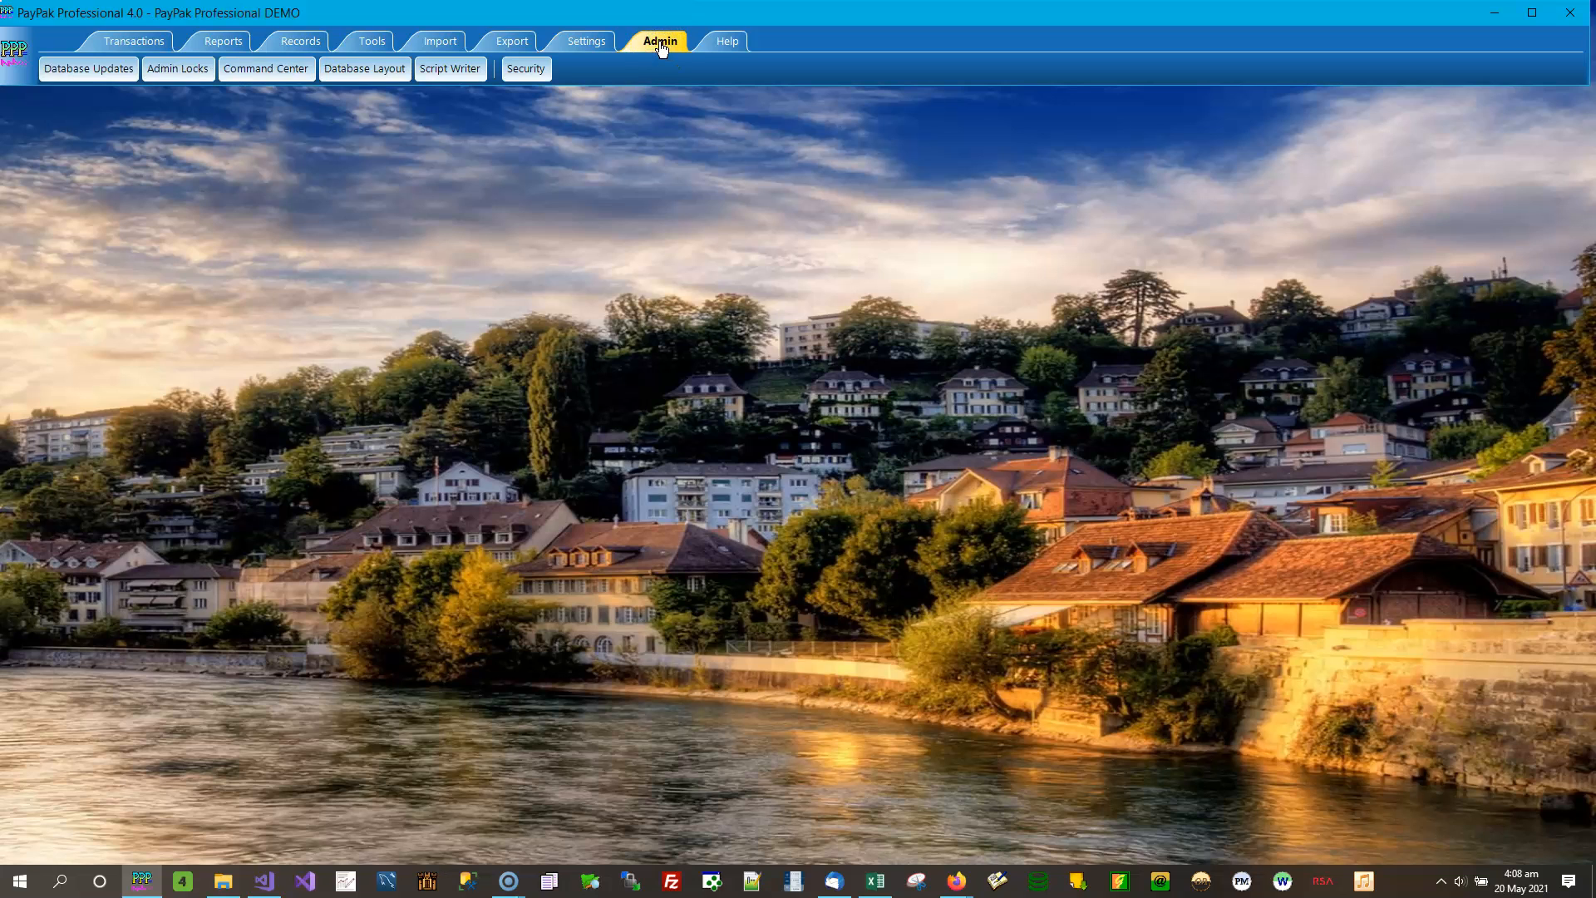
{"action": "left_click", "coordinate": [527, 69]}
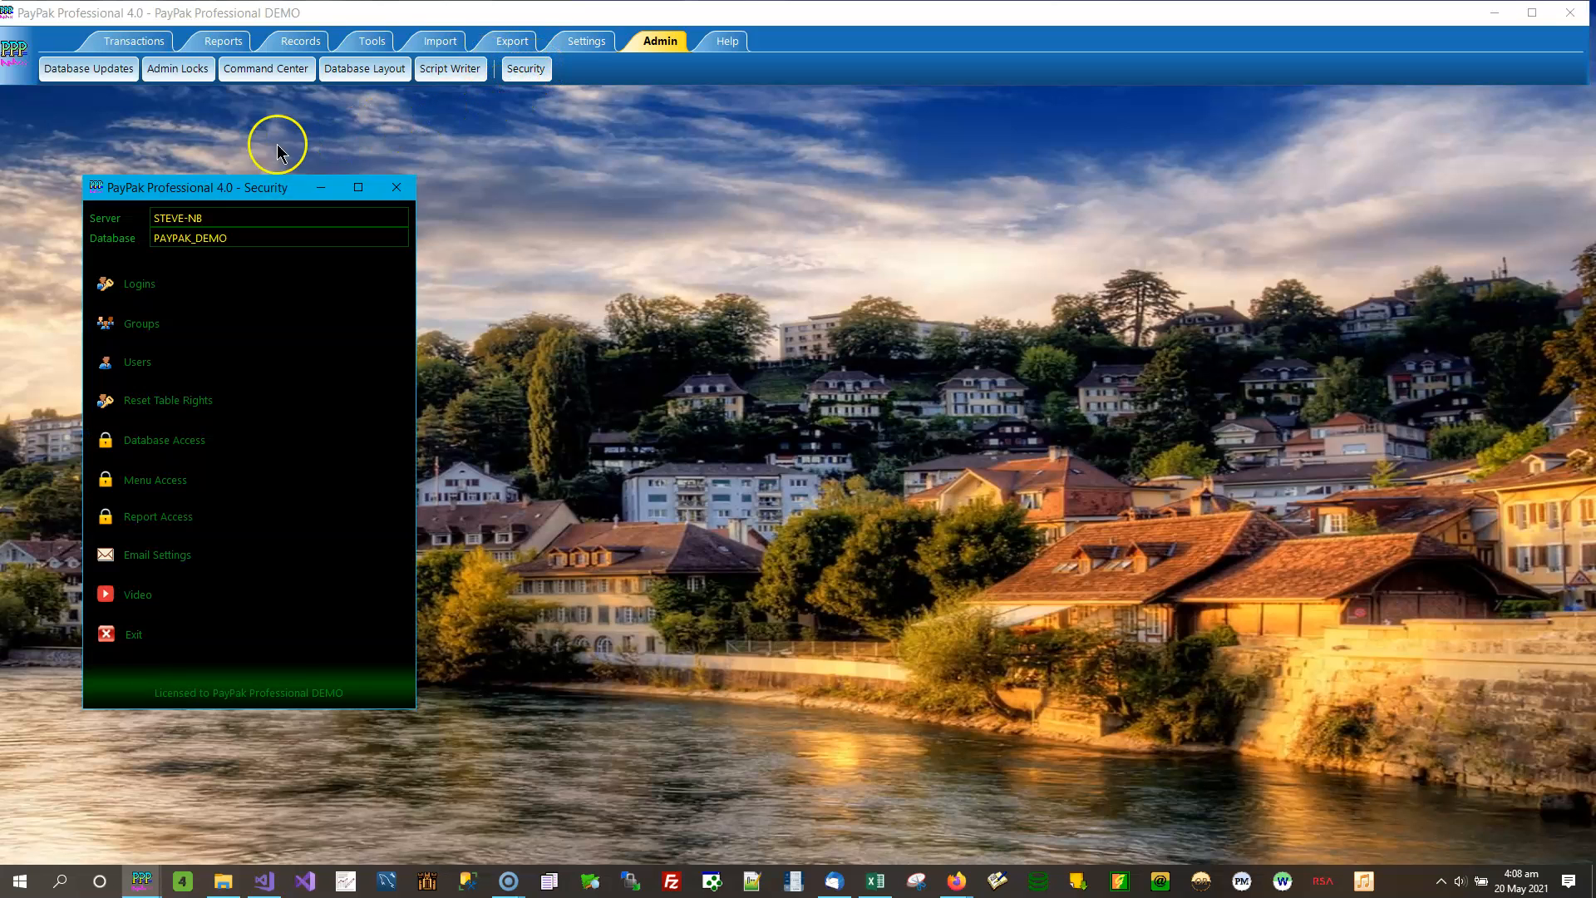
{"action": "left_click_drag", "start_coordinate": [213, 190], "coordinate": [182, 137]}
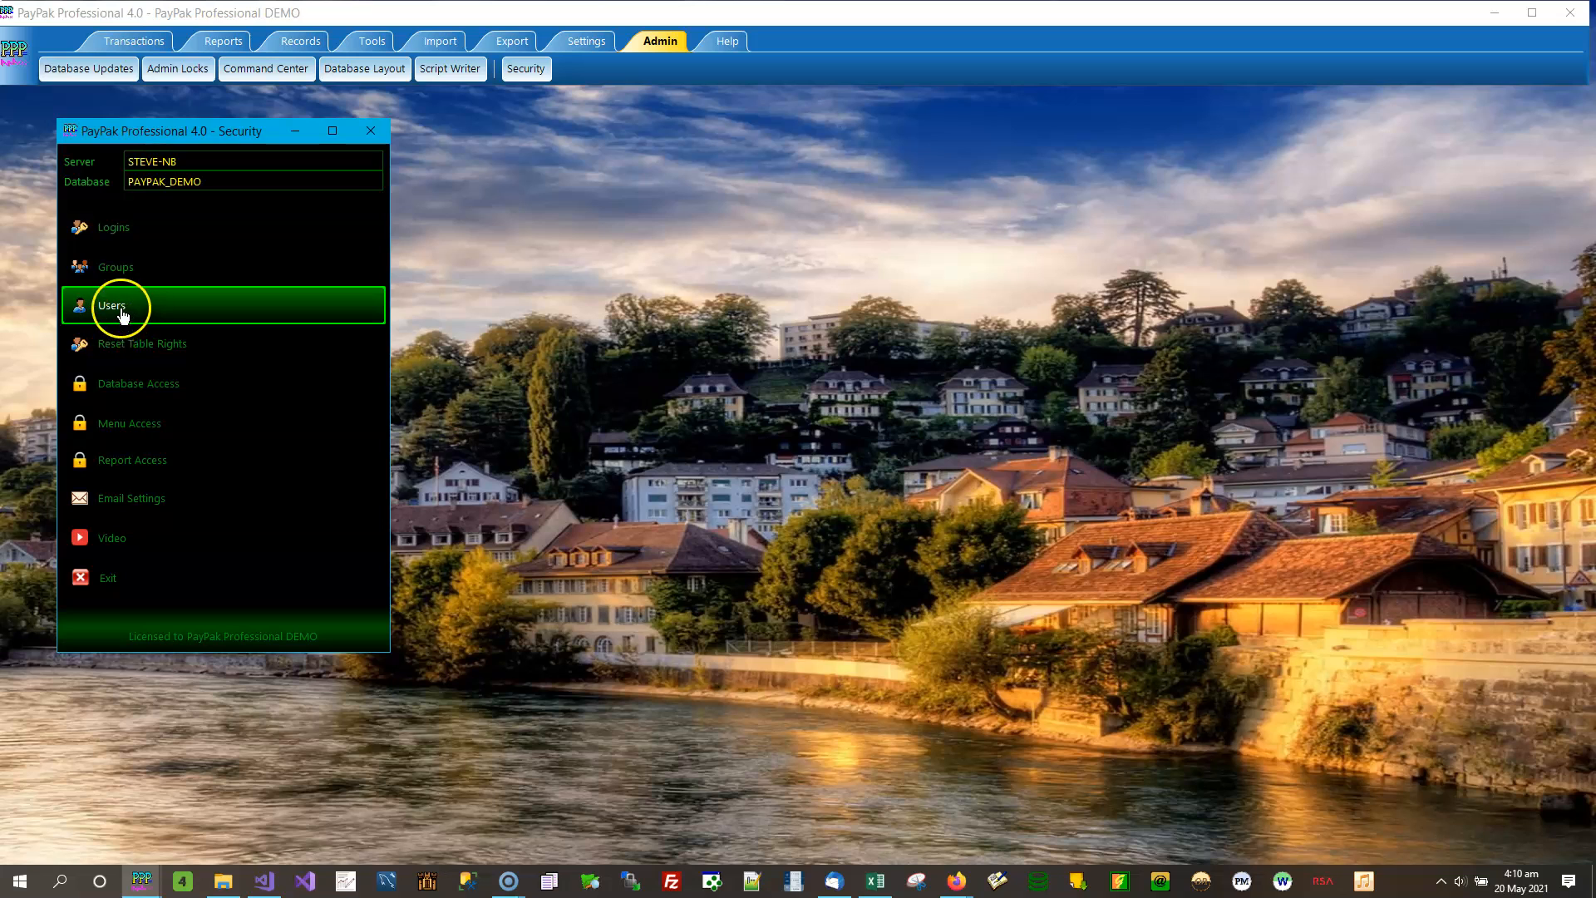
{"action": "left_click", "coordinate": [142, 271]}
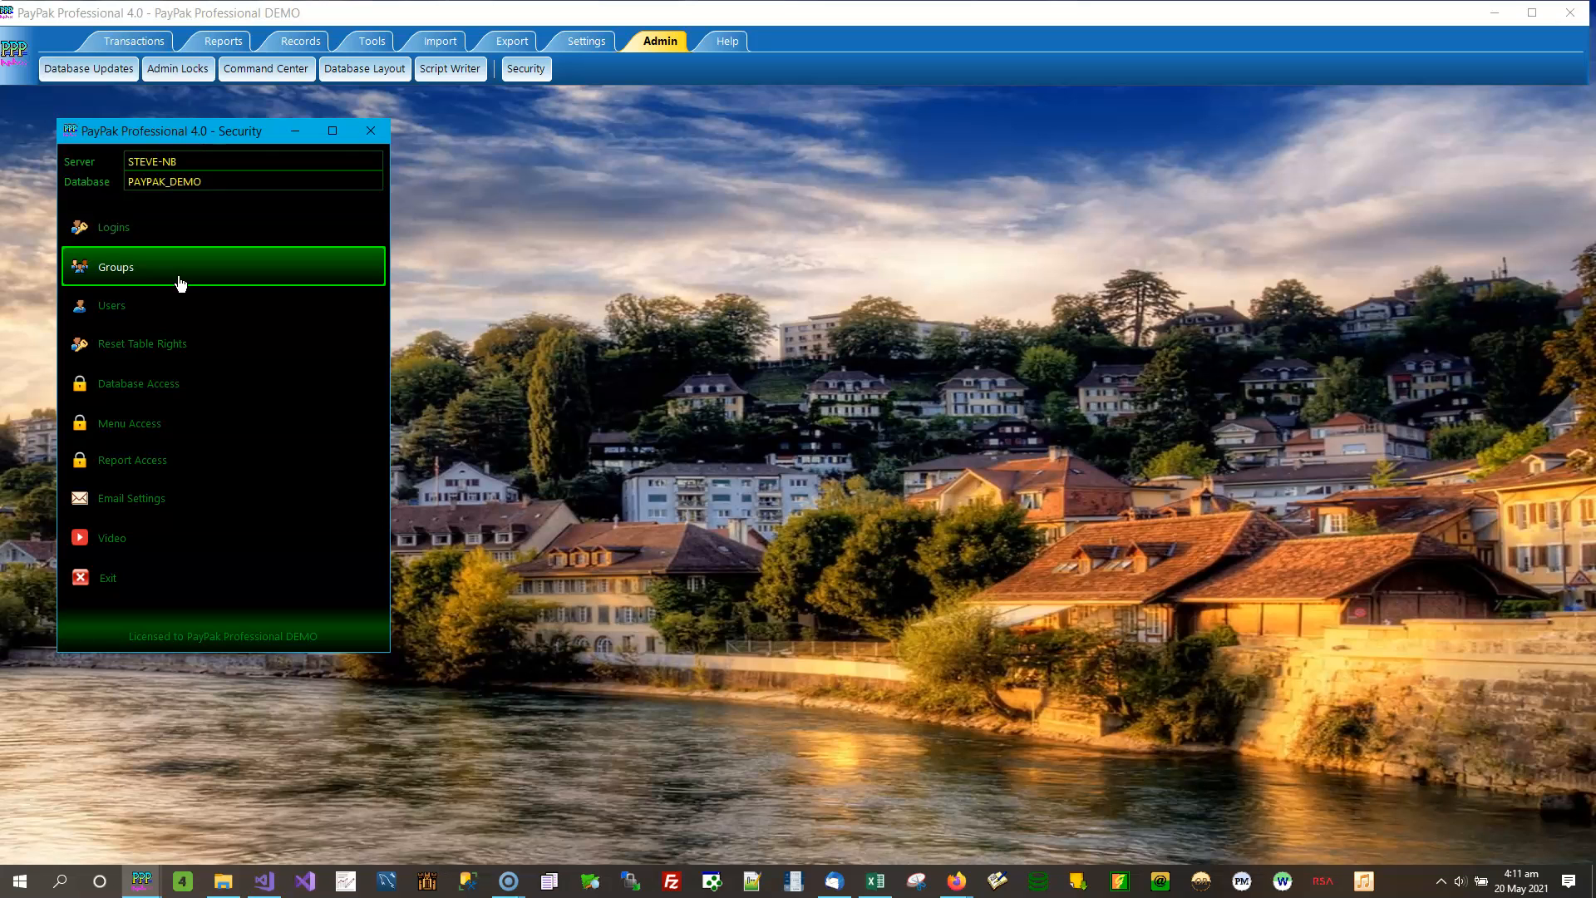
{"action": "left_click", "coordinate": [164, 309]}
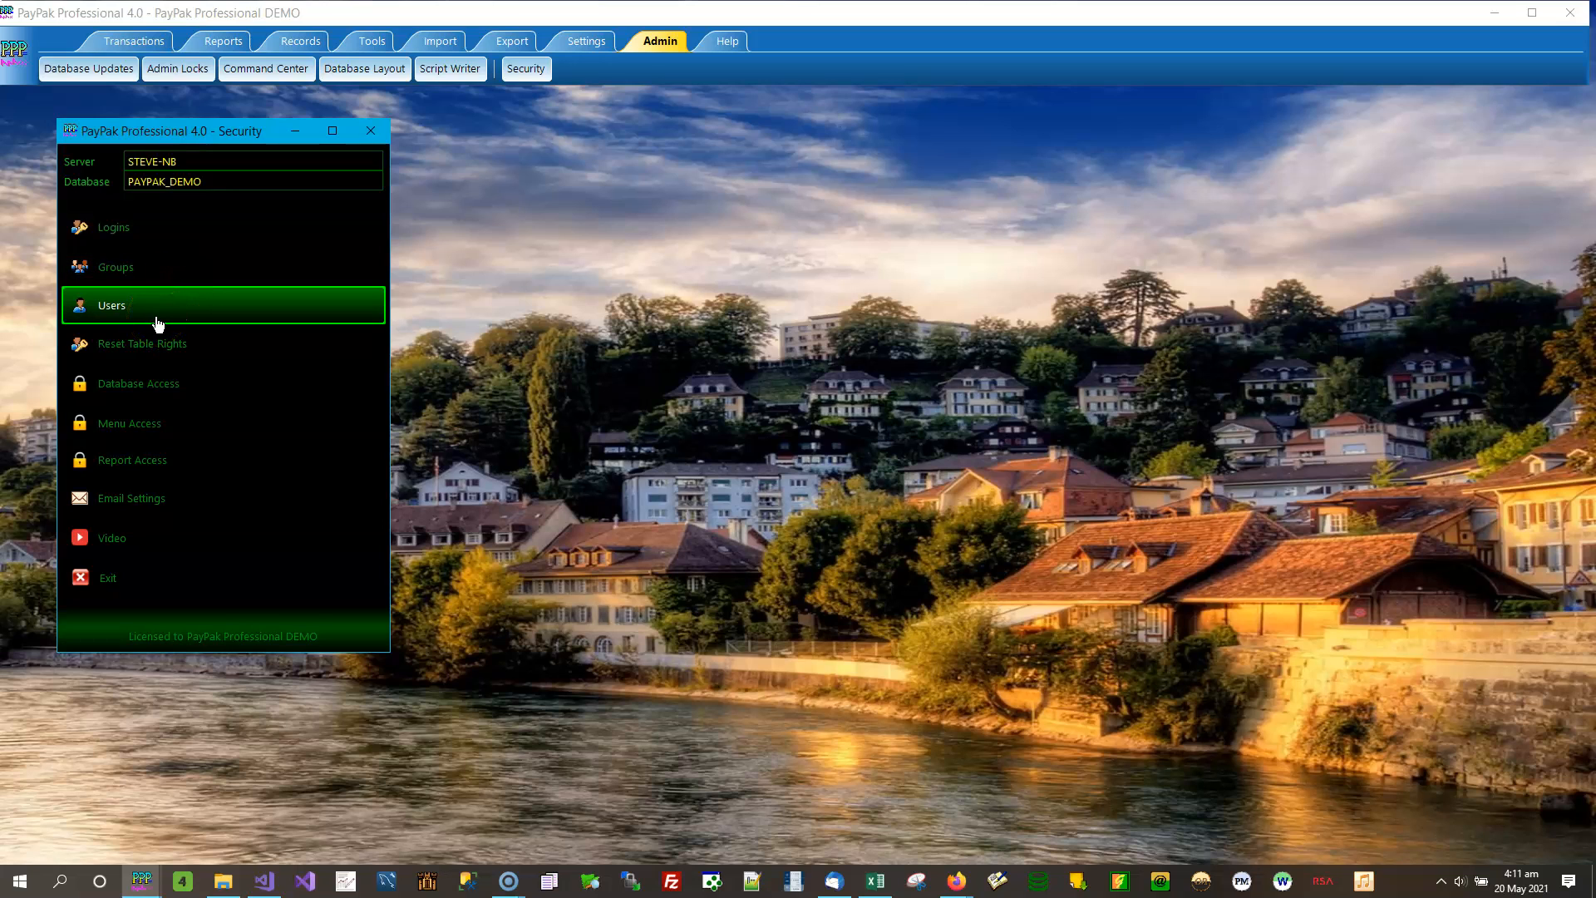
{"action": "left_click", "coordinate": [173, 337]}
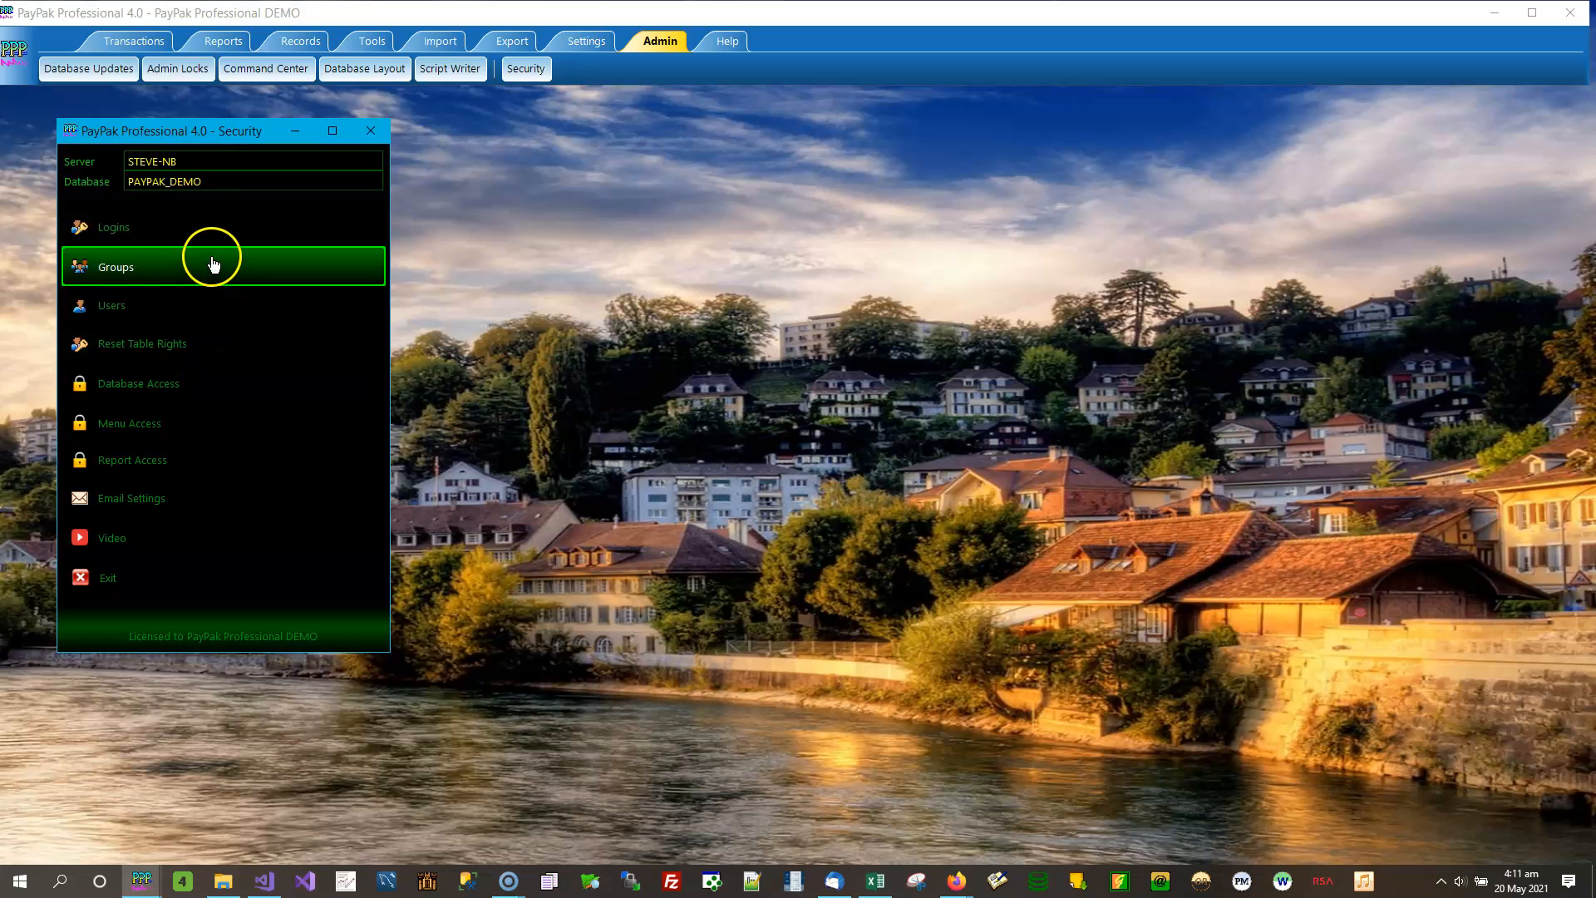
{"action": "left_click", "coordinate": [200, 326]}
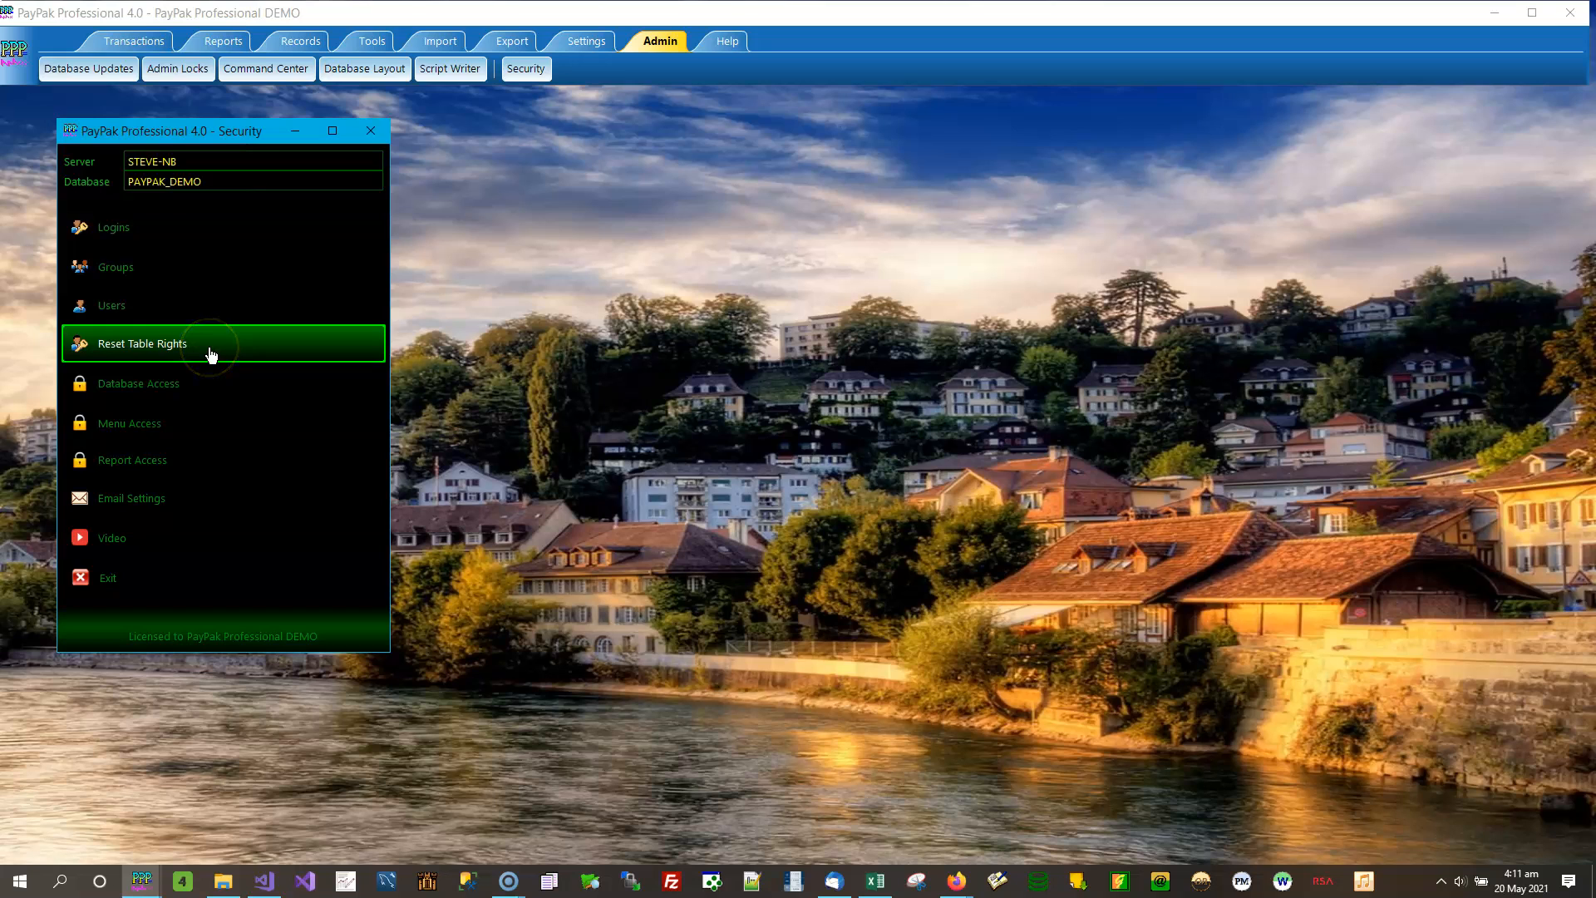
- Call up the Reset Table Rights confirmation for all groups and users and decline the reset
{"action": "left_click", "coordinate": [210, 353]}
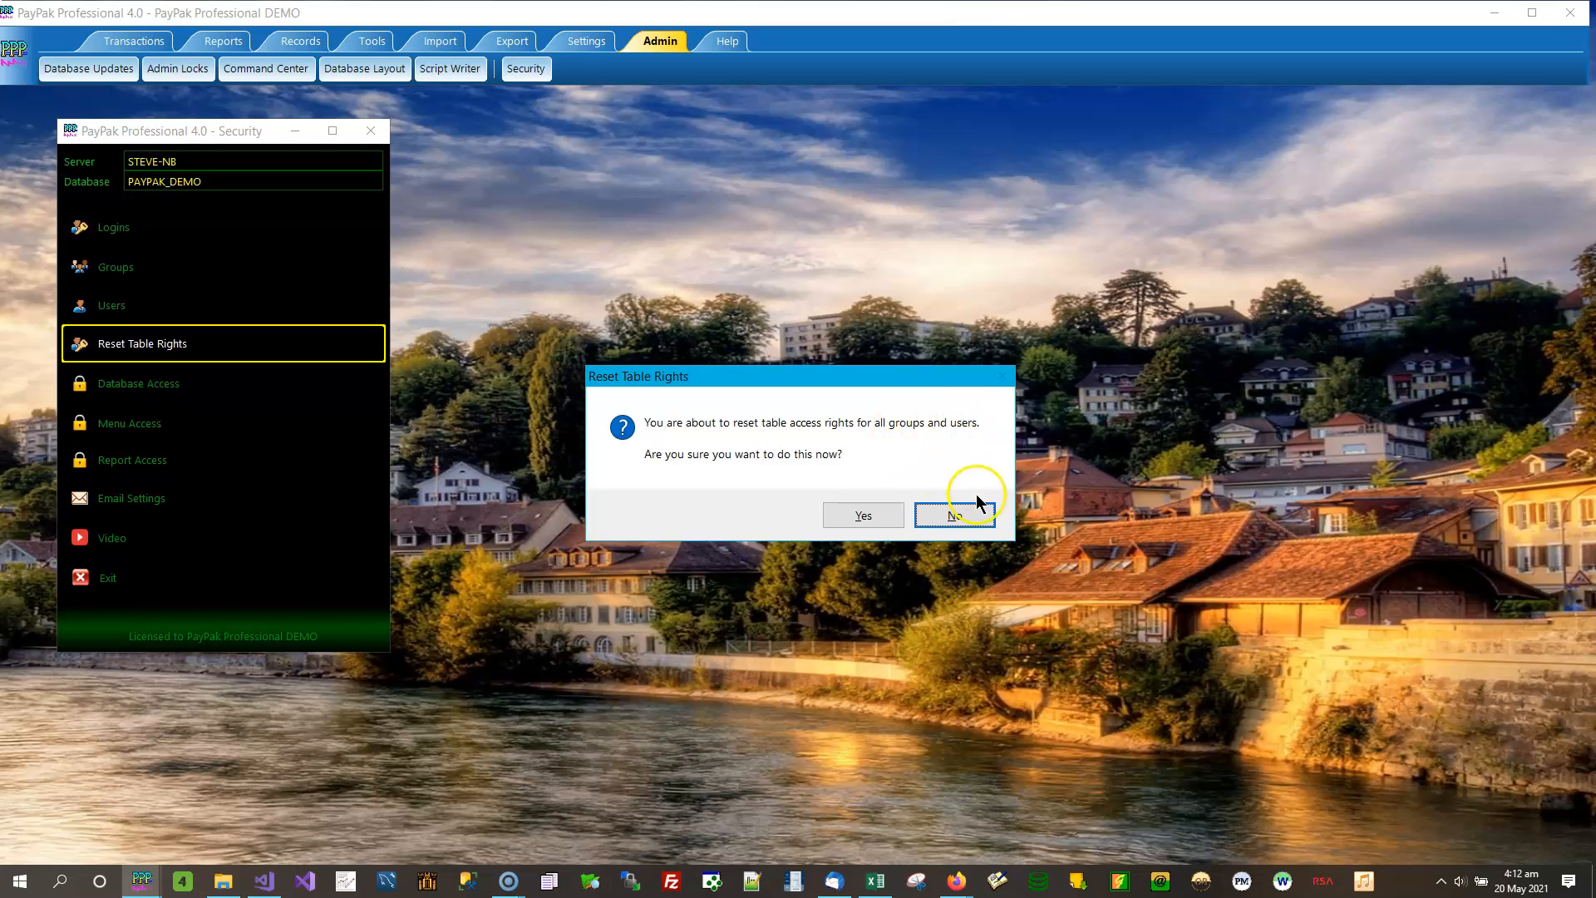
{"action": "left_click", "coordinate": [957, 517]}
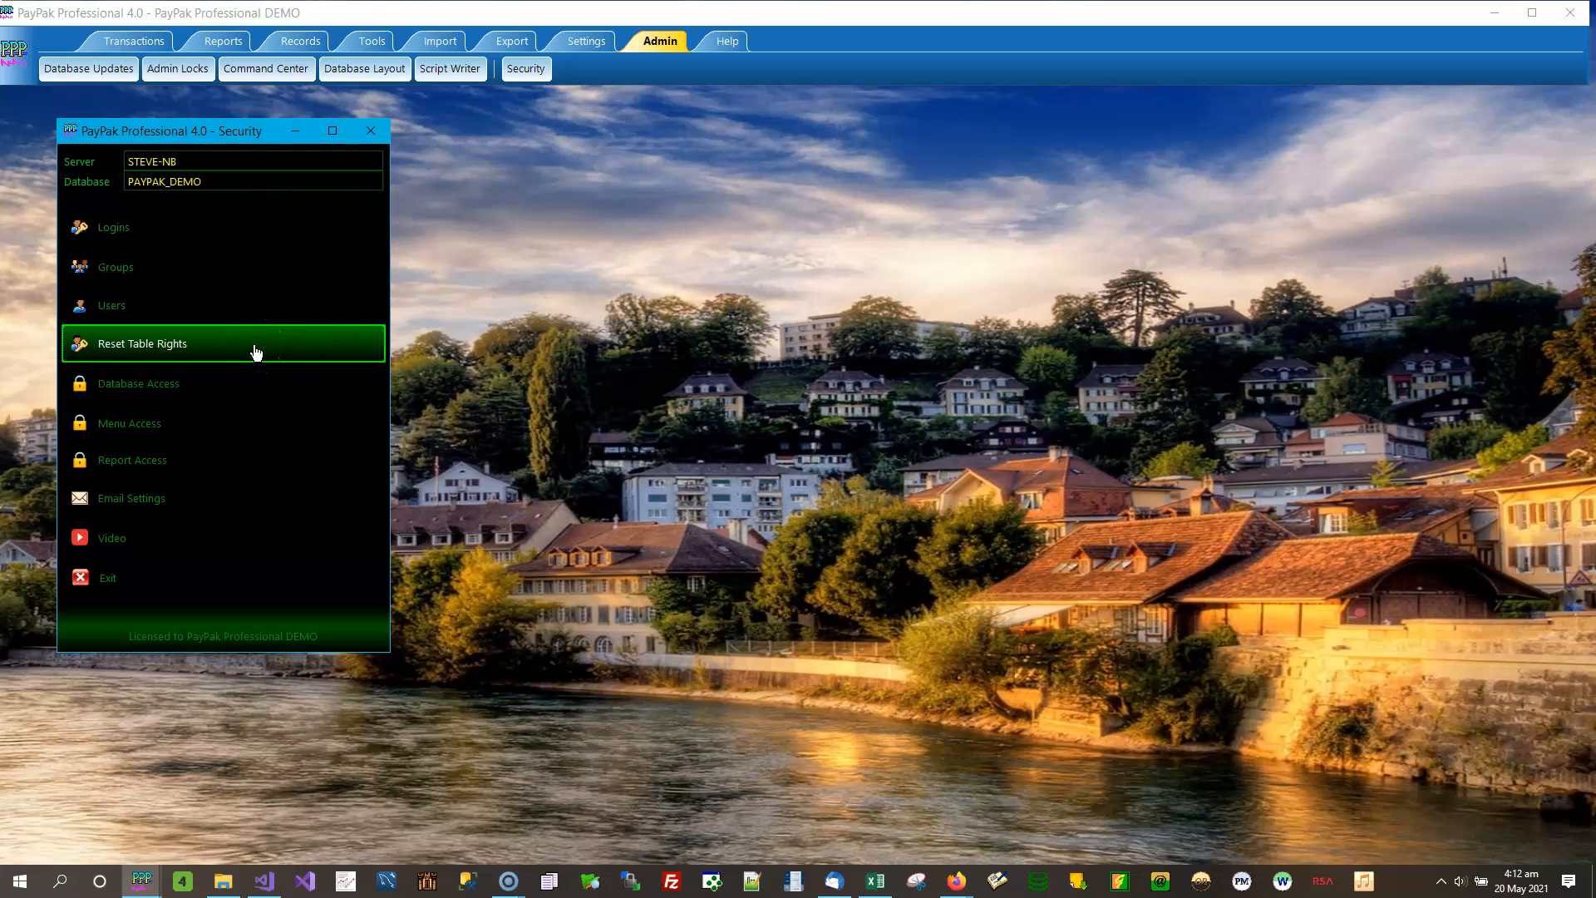
{"action": "left_click", "coordinate": [224, 383]}
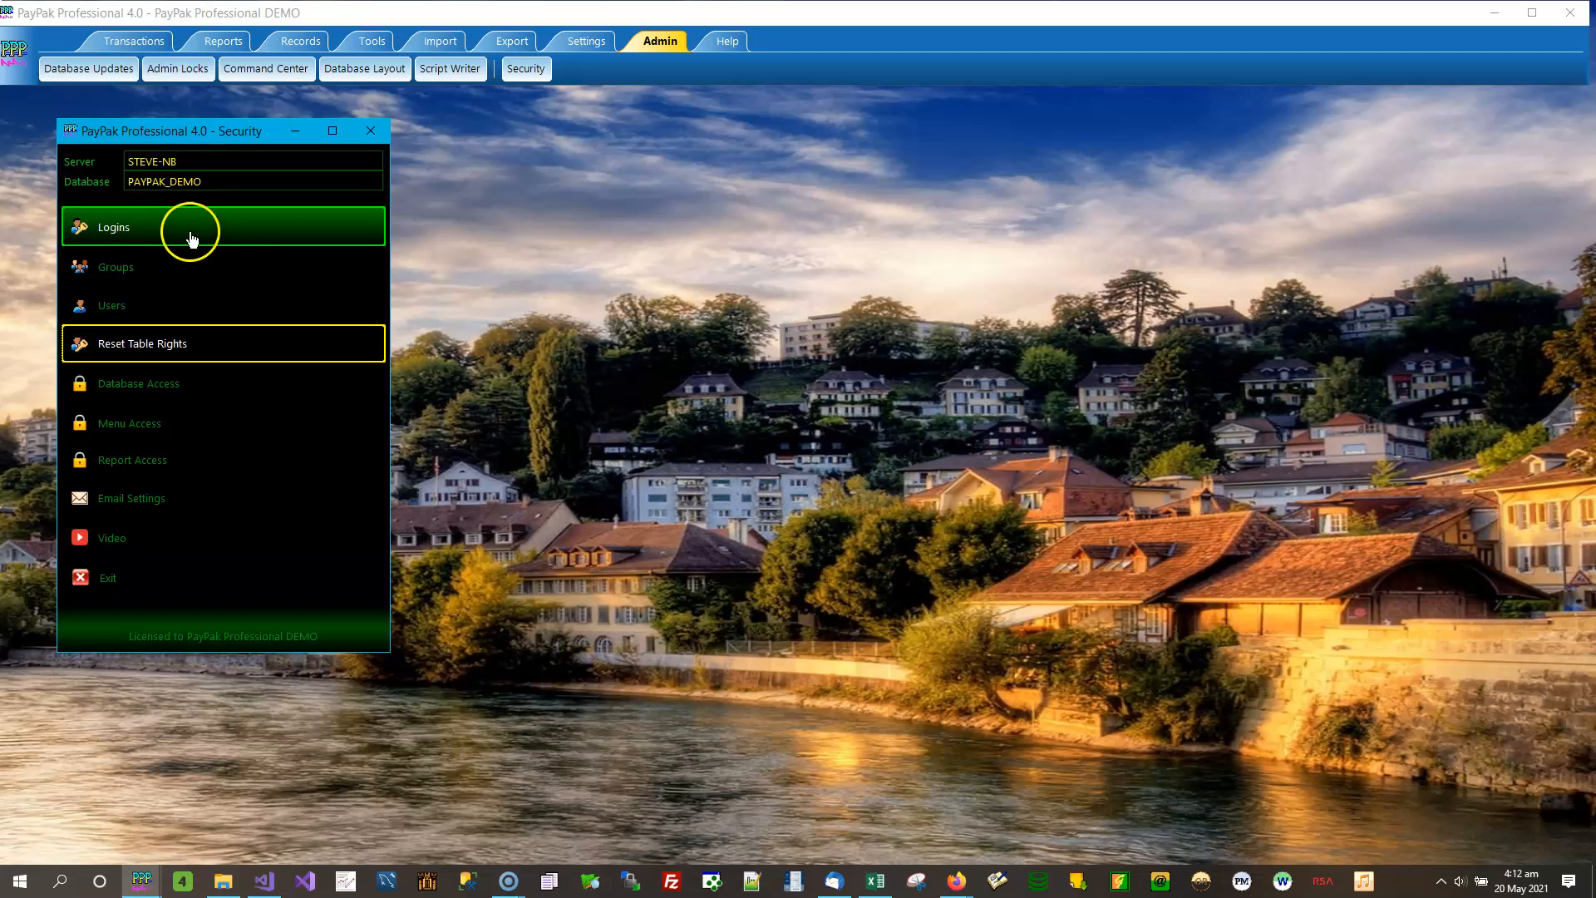
- Open the security Logins list, review the testuser, user1, user2 and sa logins, and close it
{"action": "left_click", "coordinate": [257, 231]}
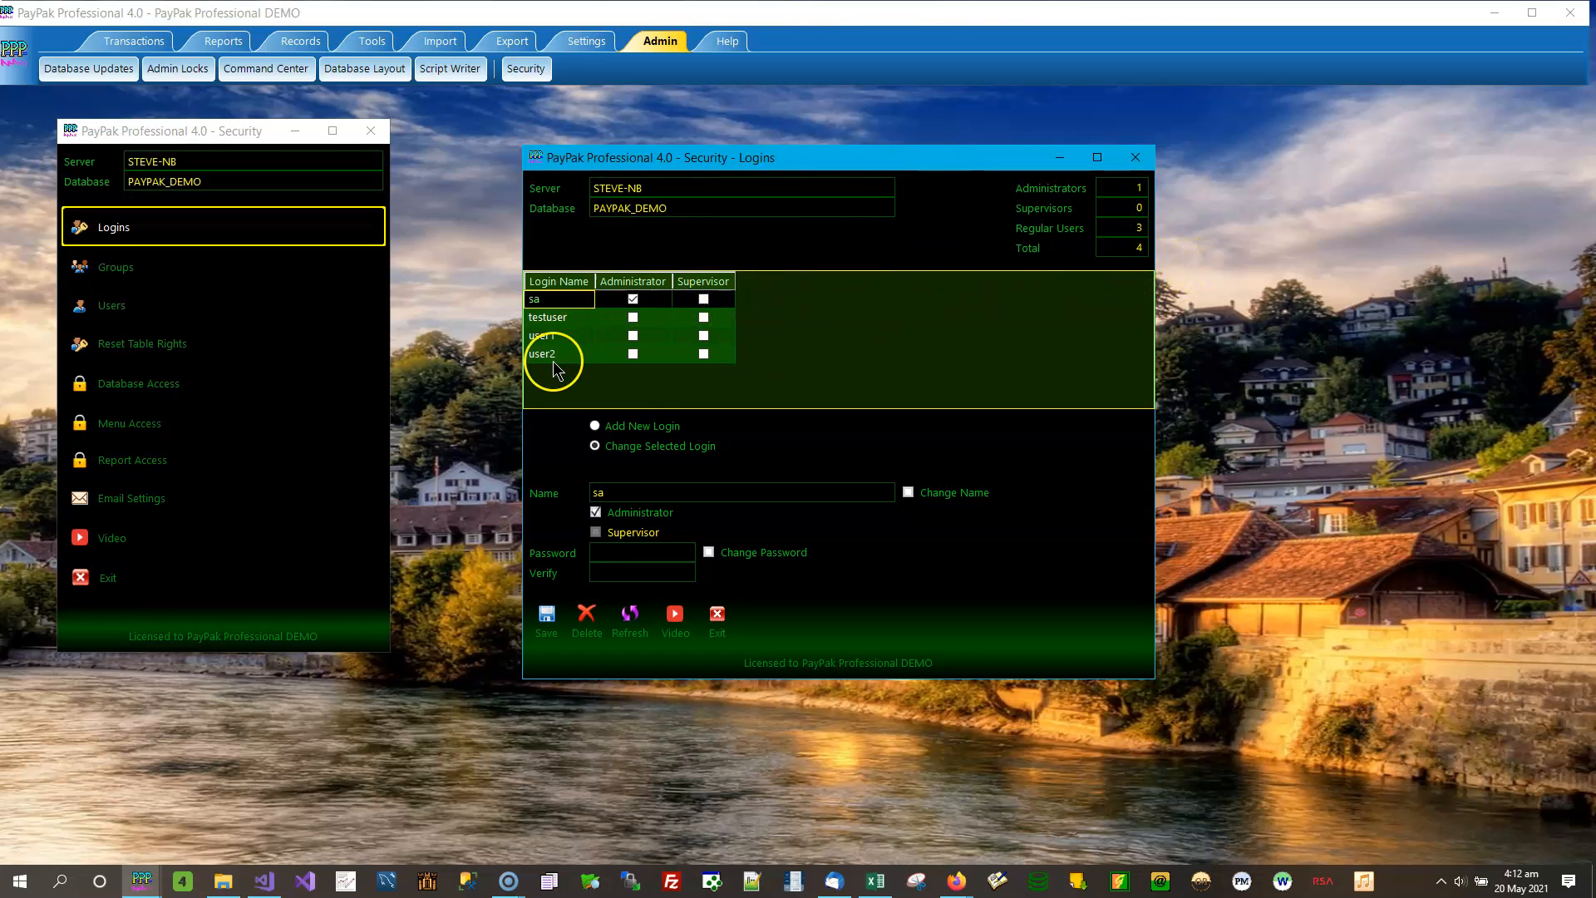
{"action": "left_click", "coordinate": [568, 317]}
{"action": "left_click", "coordinate": [565, 336]}
{"action": "left_click", "coordinate": [562, 352]}
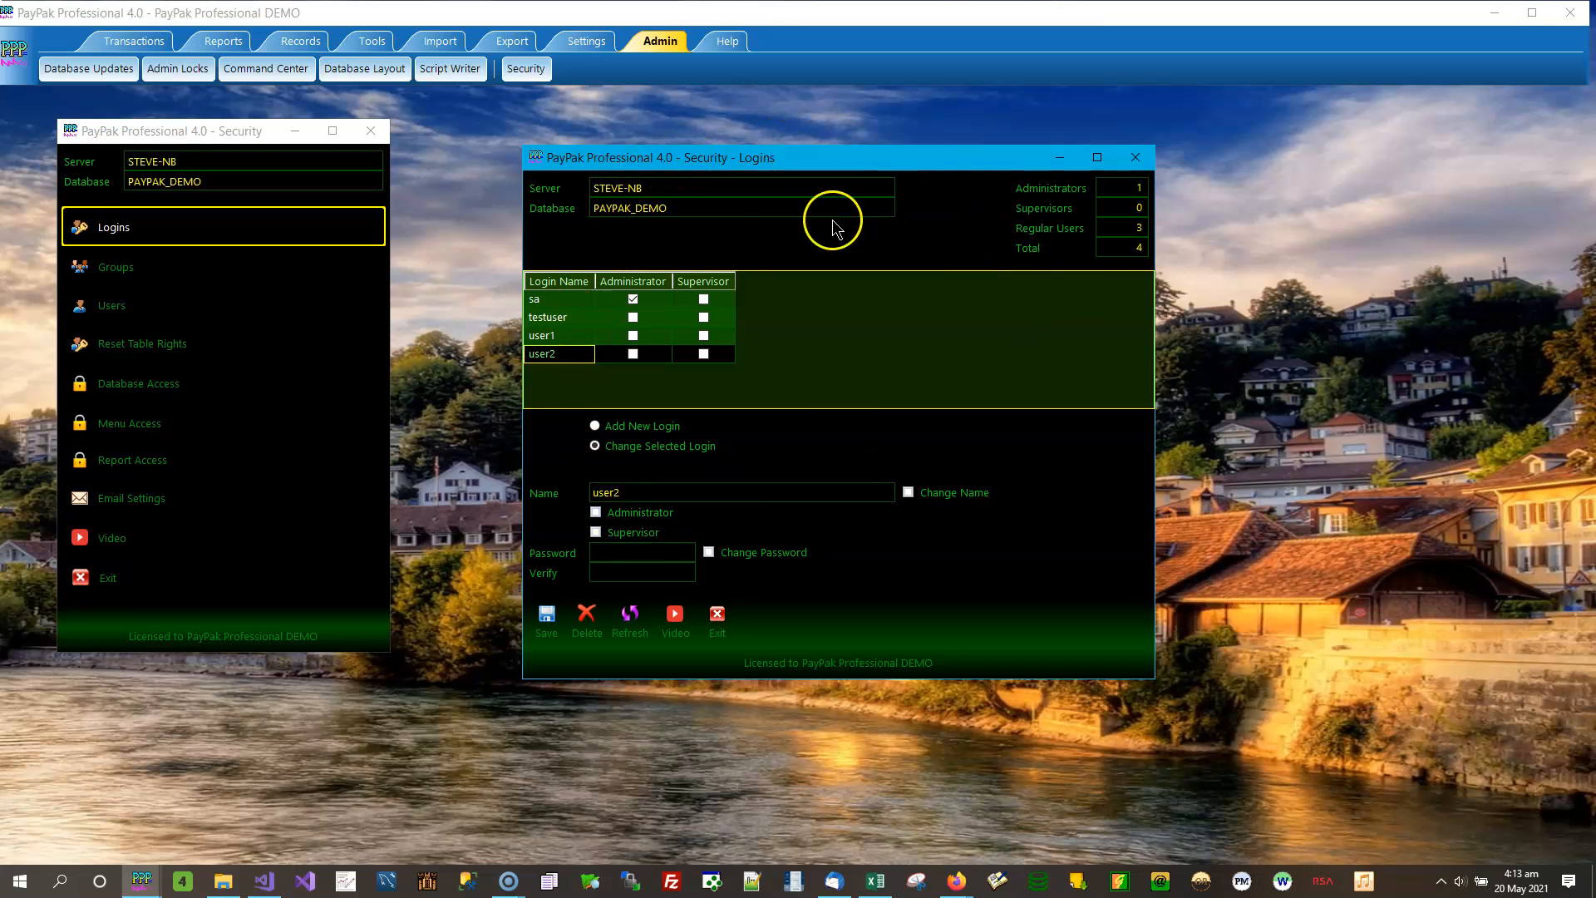
{"action": "left_click", "coordinate": [559, 304]}
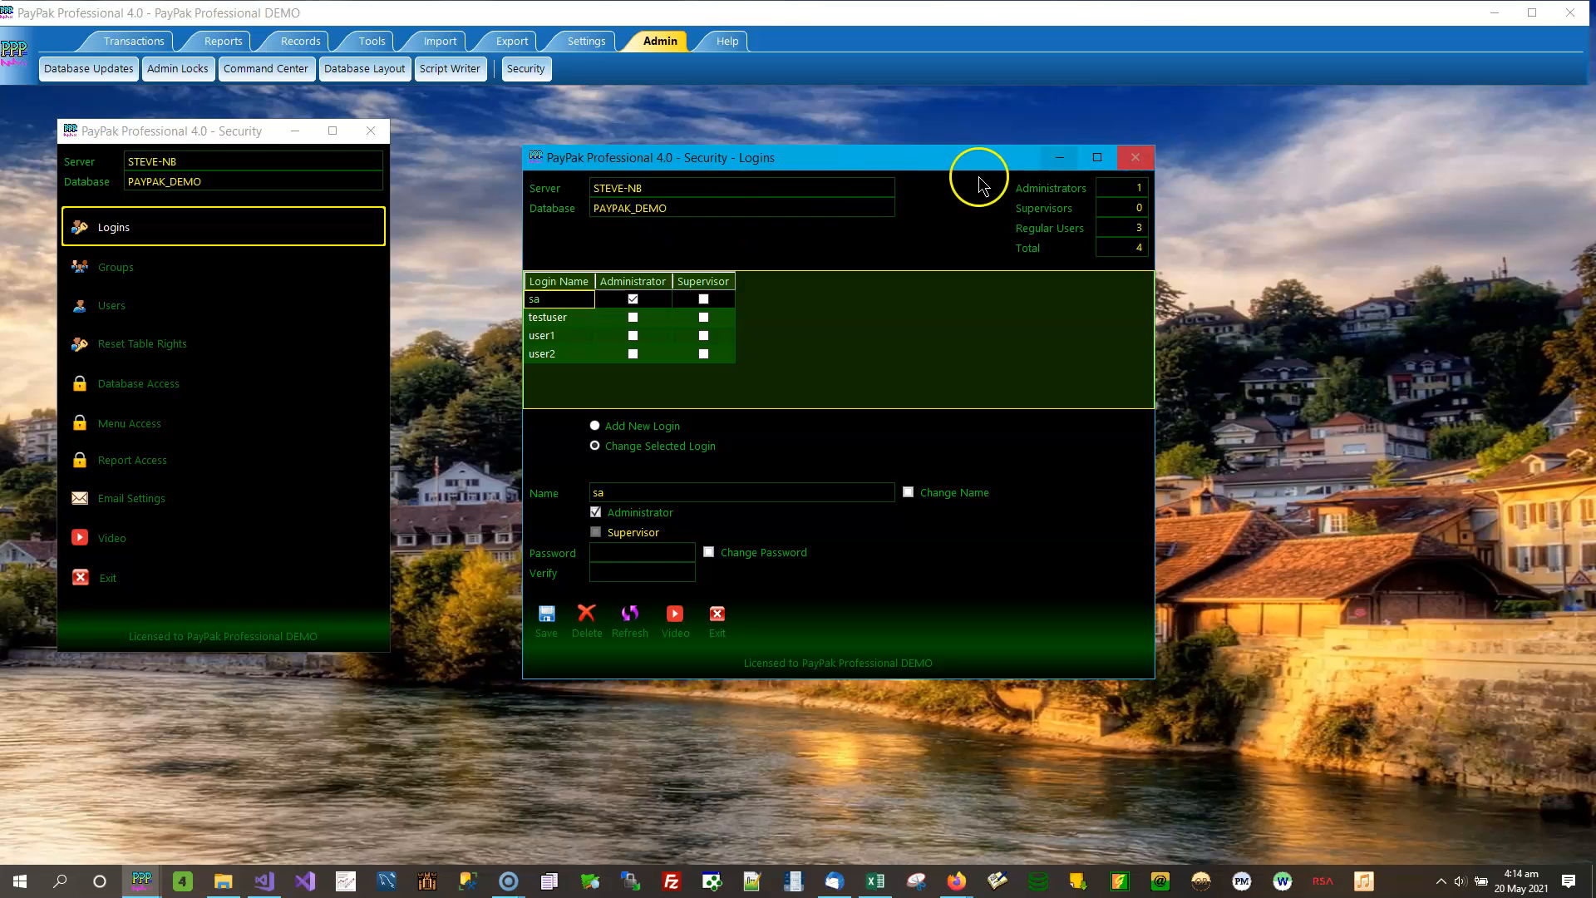
{"action": "left_click", "coordinate": [1137, 160]}
- Open the security Groups window, examine the group name field and the Members and Non-Members lists, and close it
{"action": "left_click", "coordinate": [314, 271]}
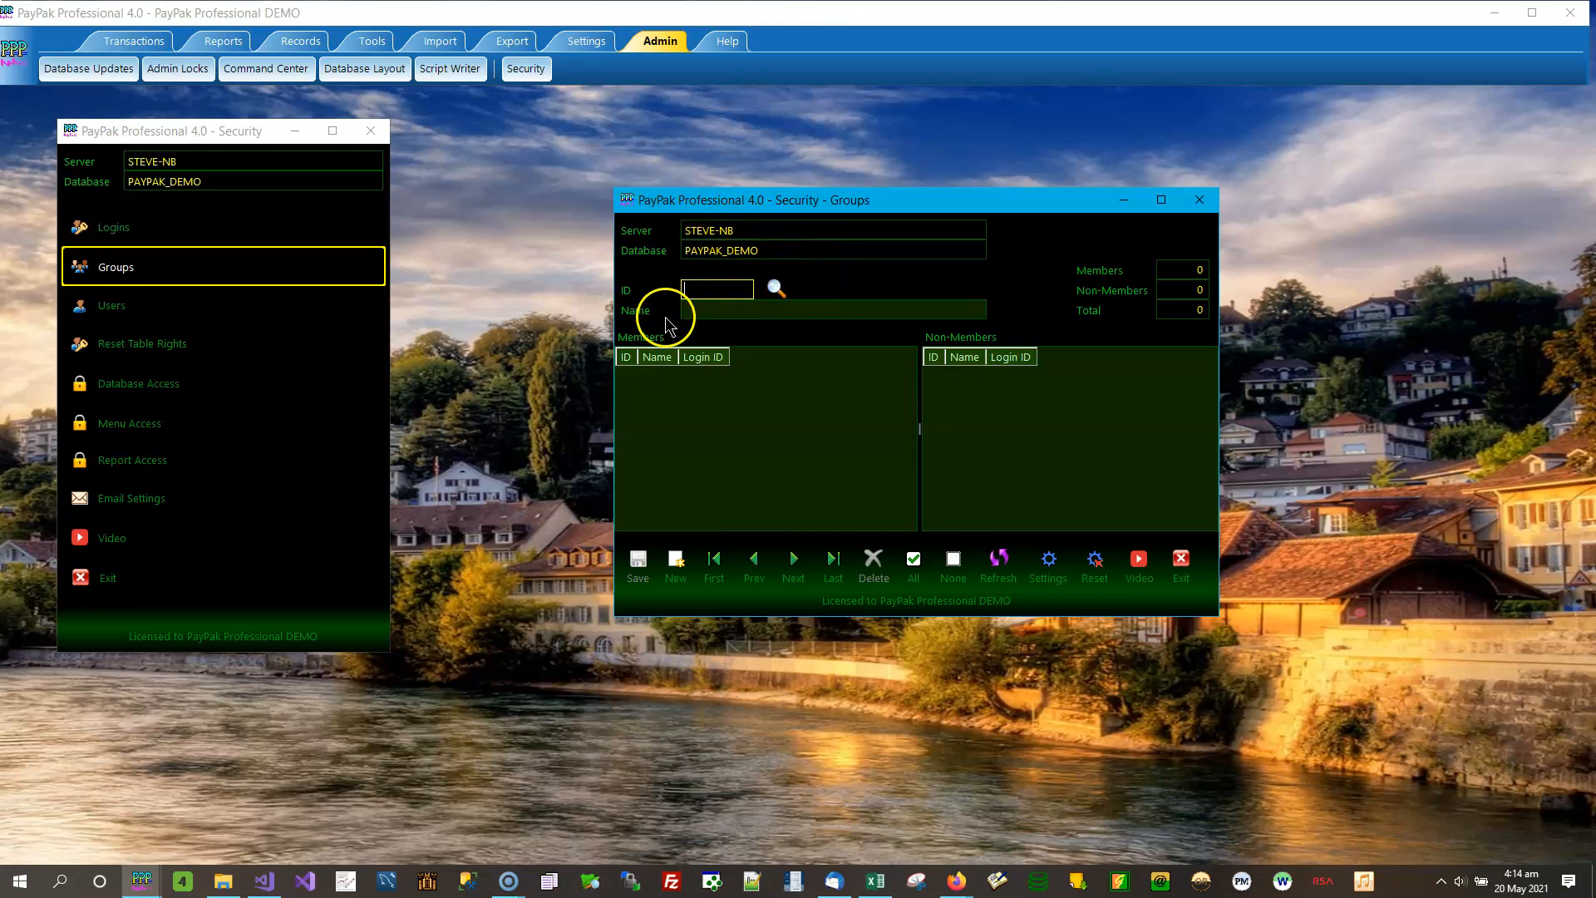
{"action": "left_click", "coordinate": [725, 310]}
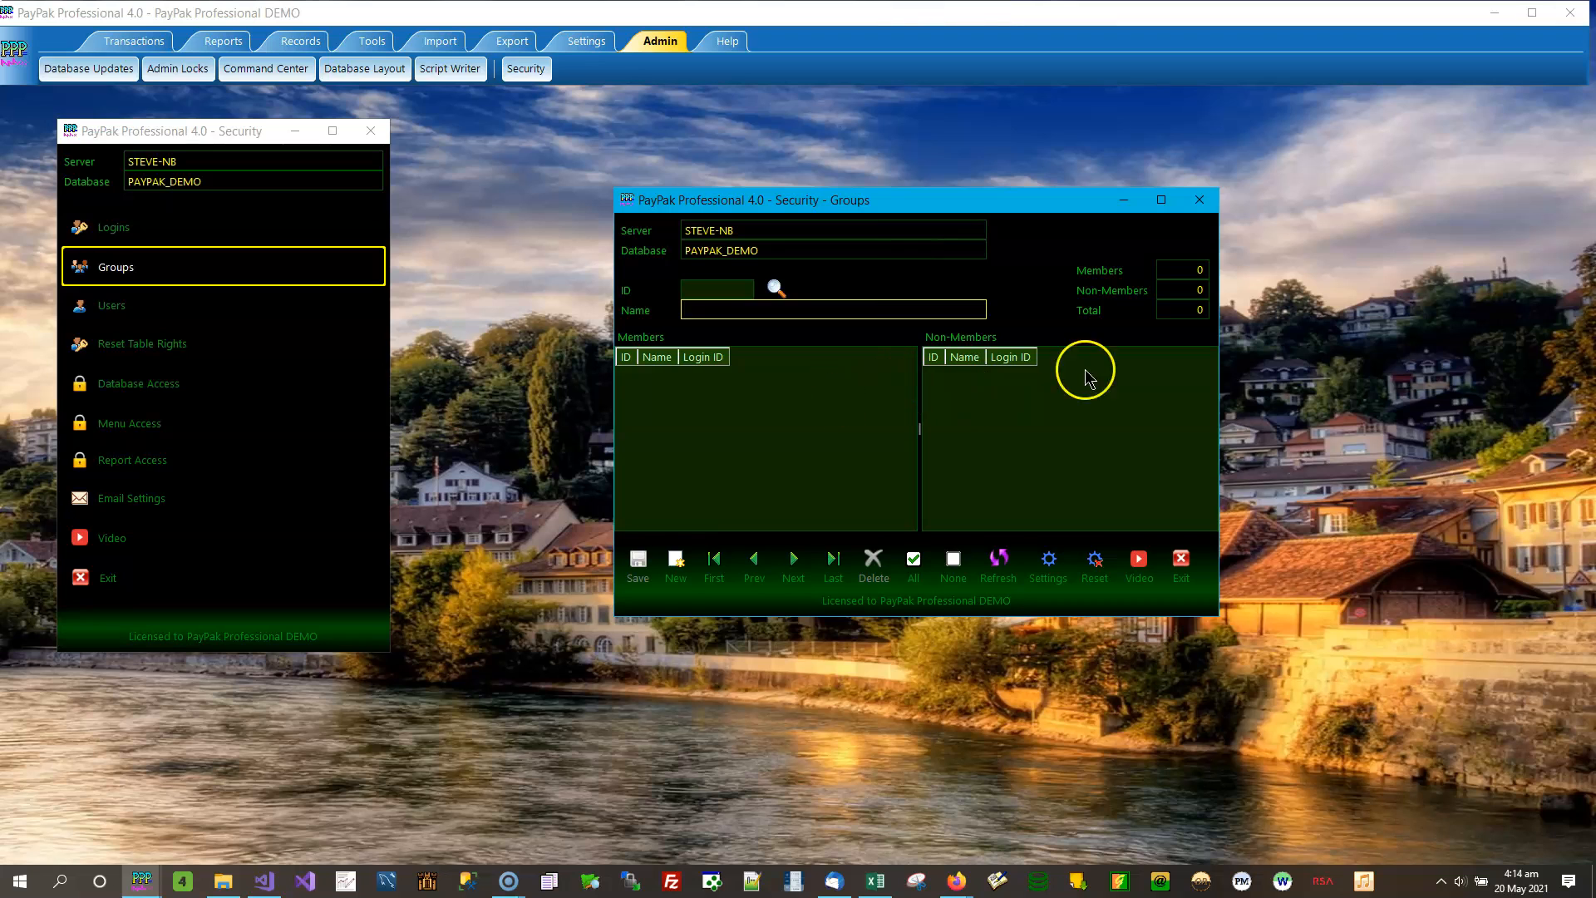
{"action": "left_click", "coordinate": [698, 378]}
{"action": "left_click", "coordinate": [1072, 385]}
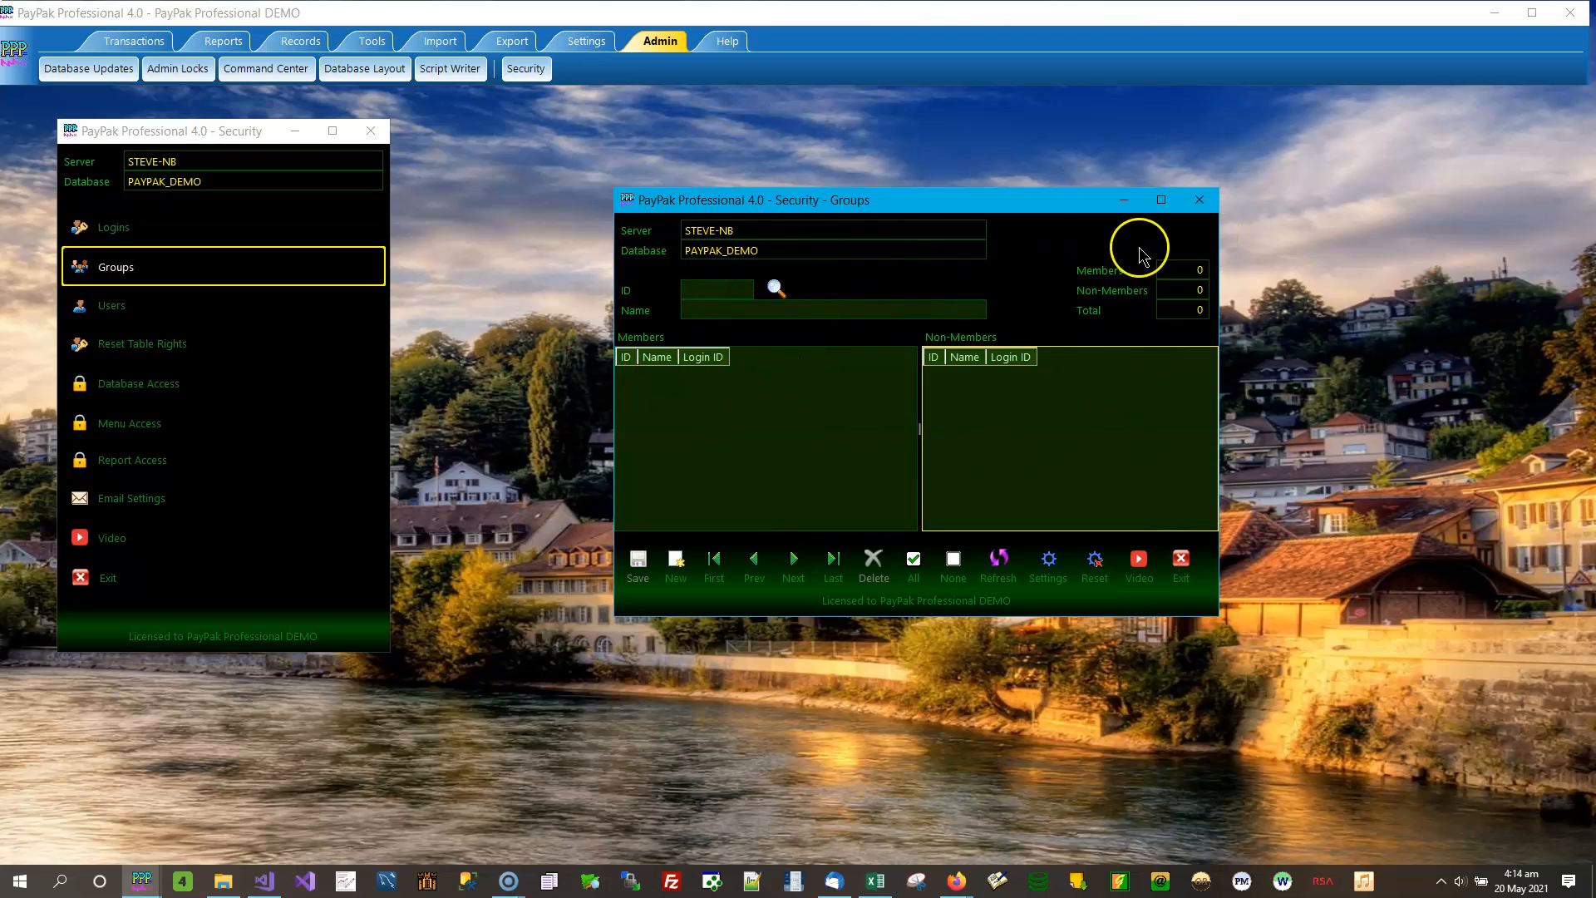
{"action": "left_click", "coordinate": [1200, 201]}
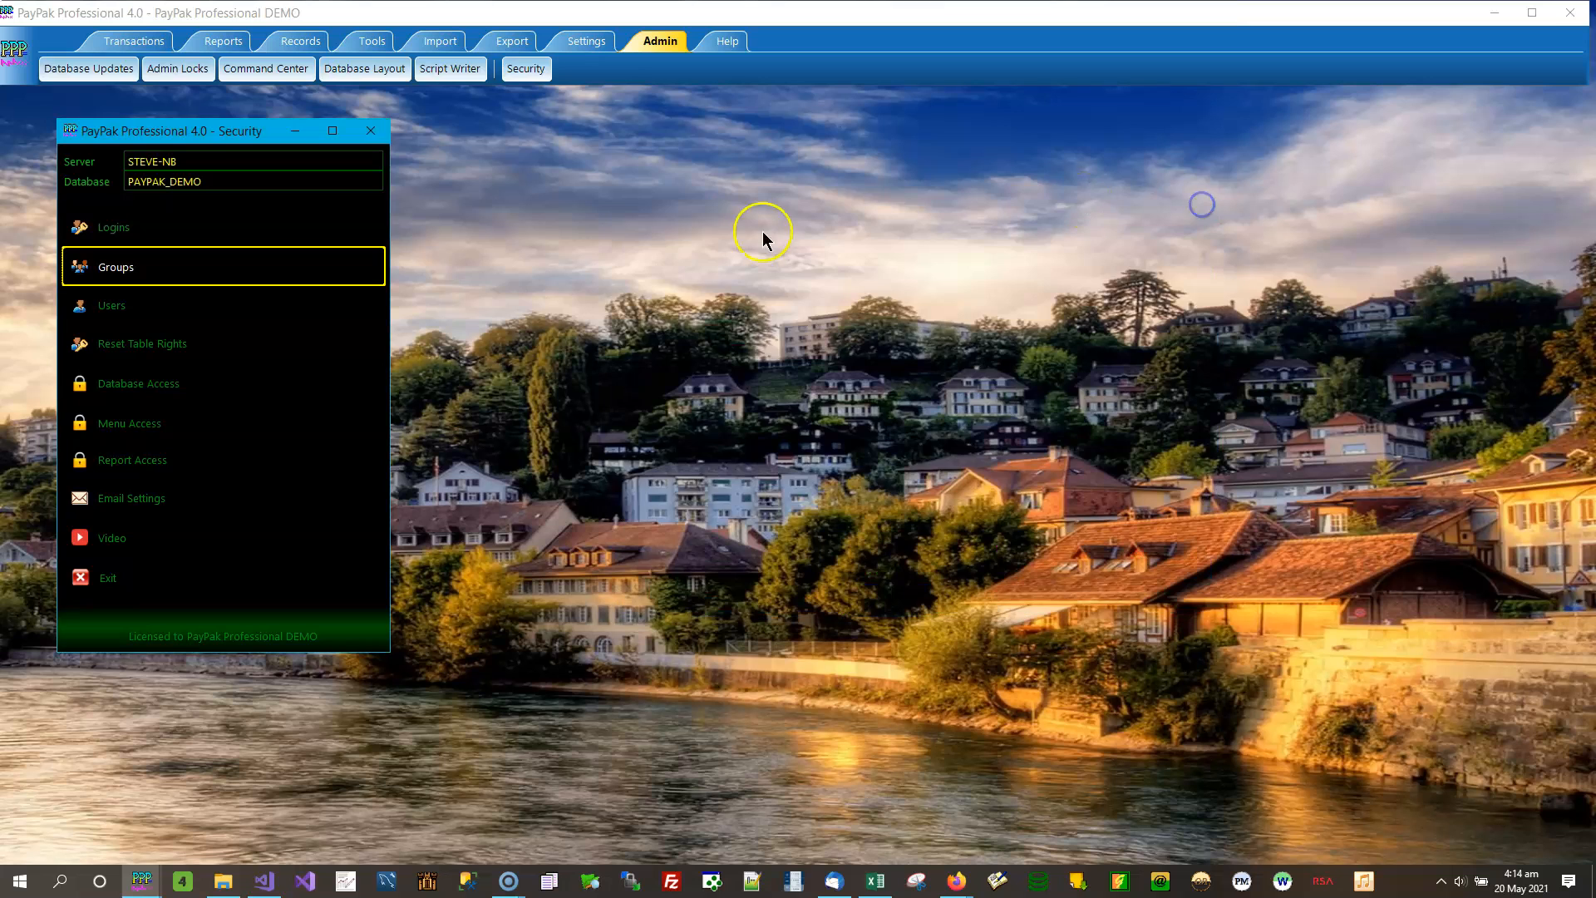
- Open the security Users window, review the user ID and name details for the sa, testuser and user1 logins, and close it
{"action": "left_click", "coordinate": [212, 305]}
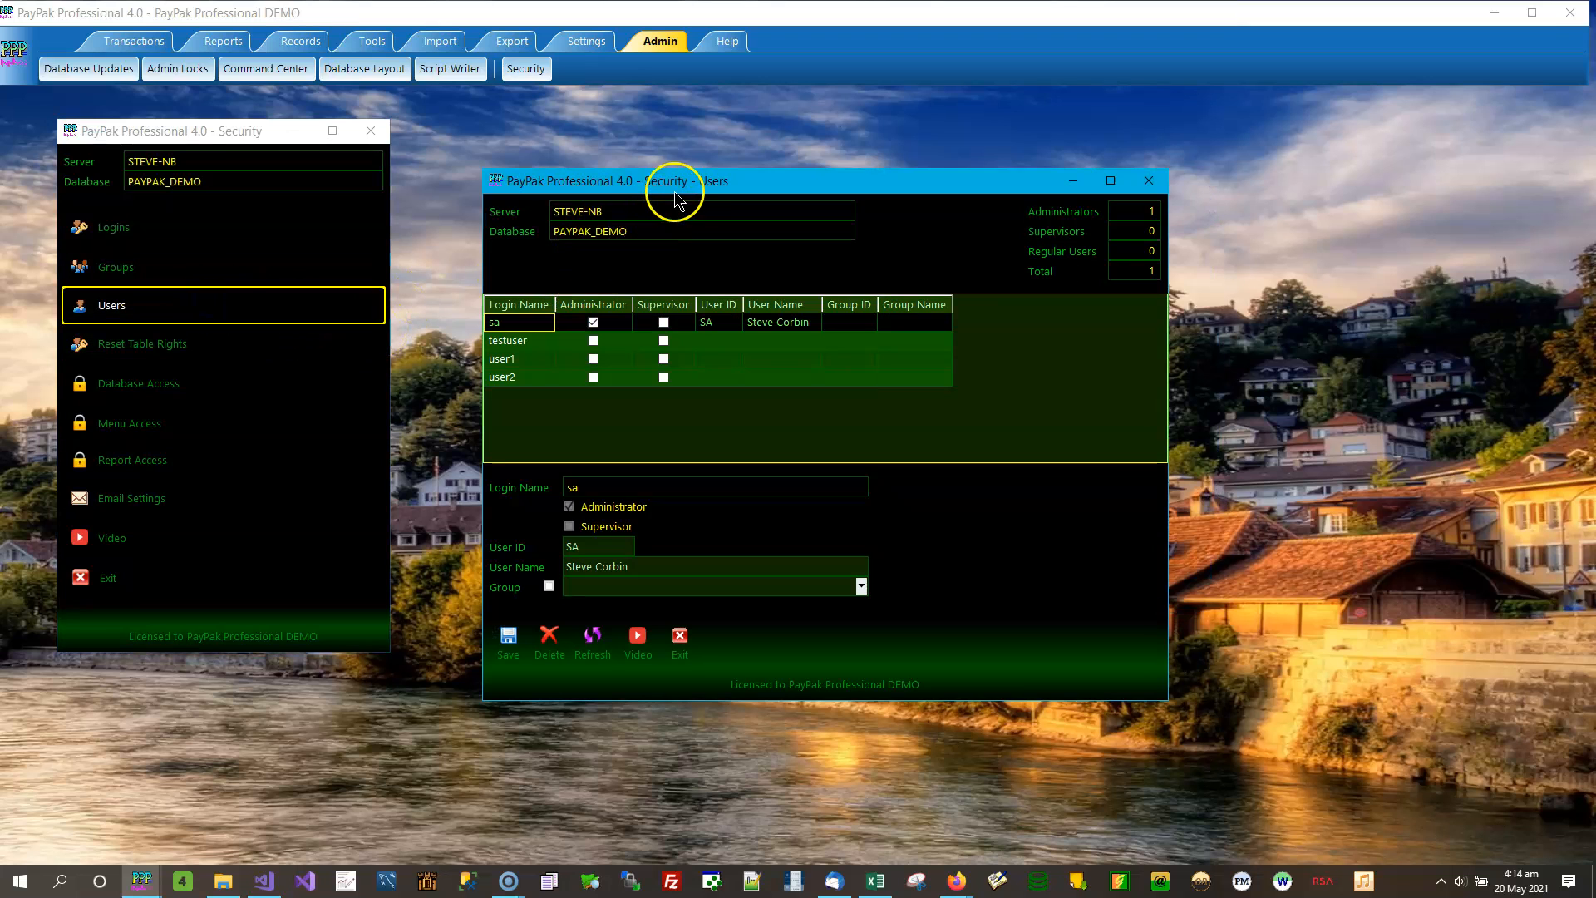
{"action": "left_click_drag", "start_coordinate": [675, 194], "coordinate": [666, 134]}
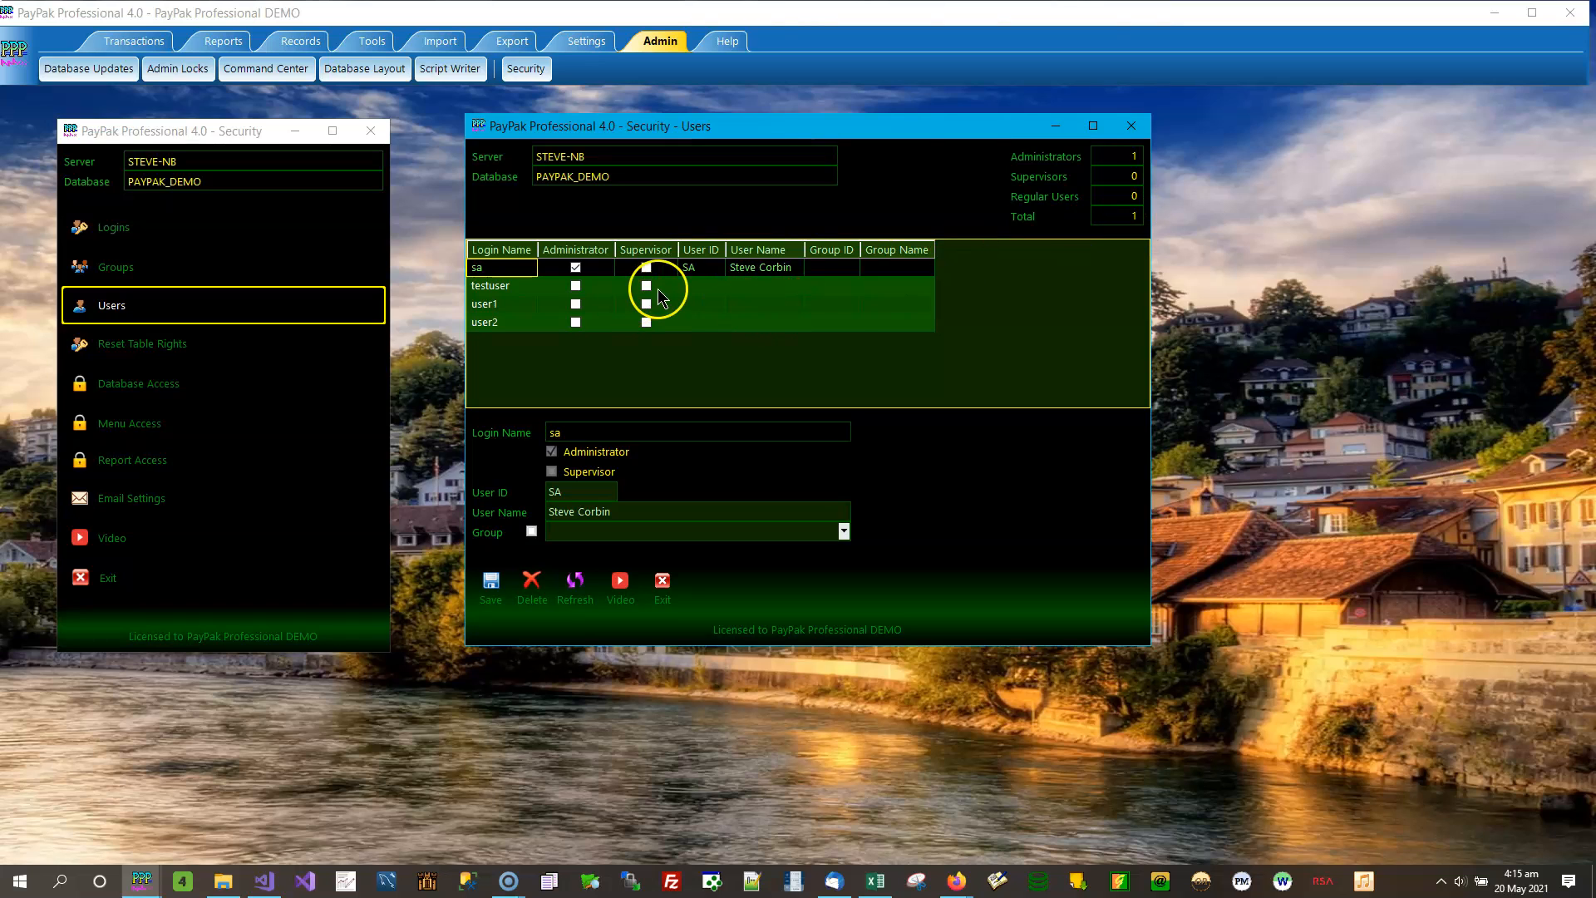
{"action": "left_click", "coordinate": [712, 278]}
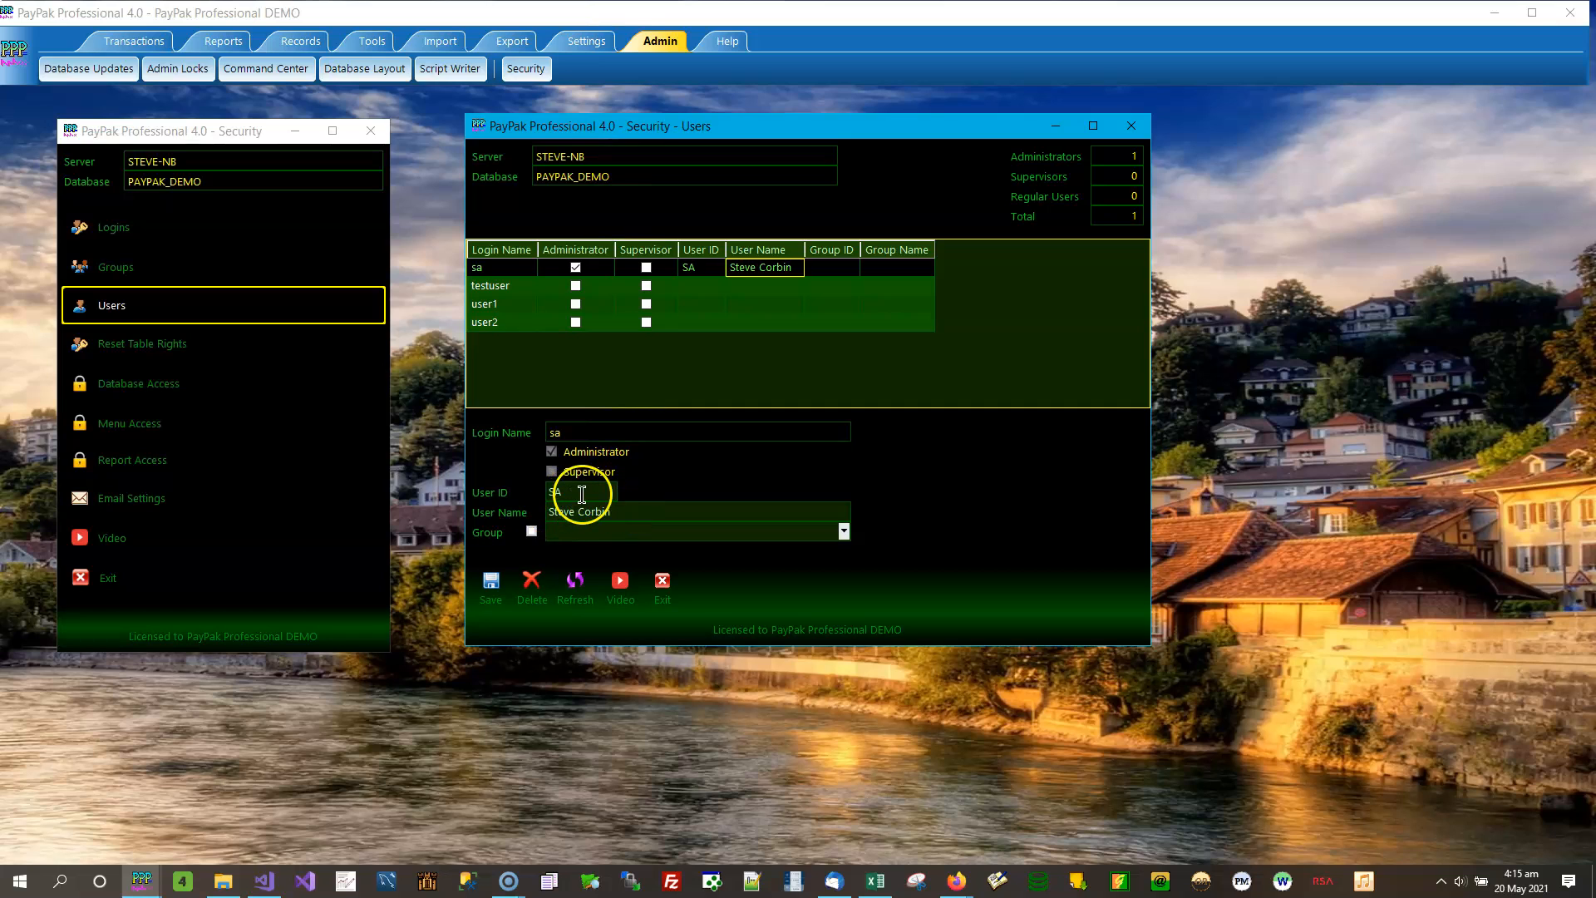
{"action": "left_click", "coordinate": [656, 324]}
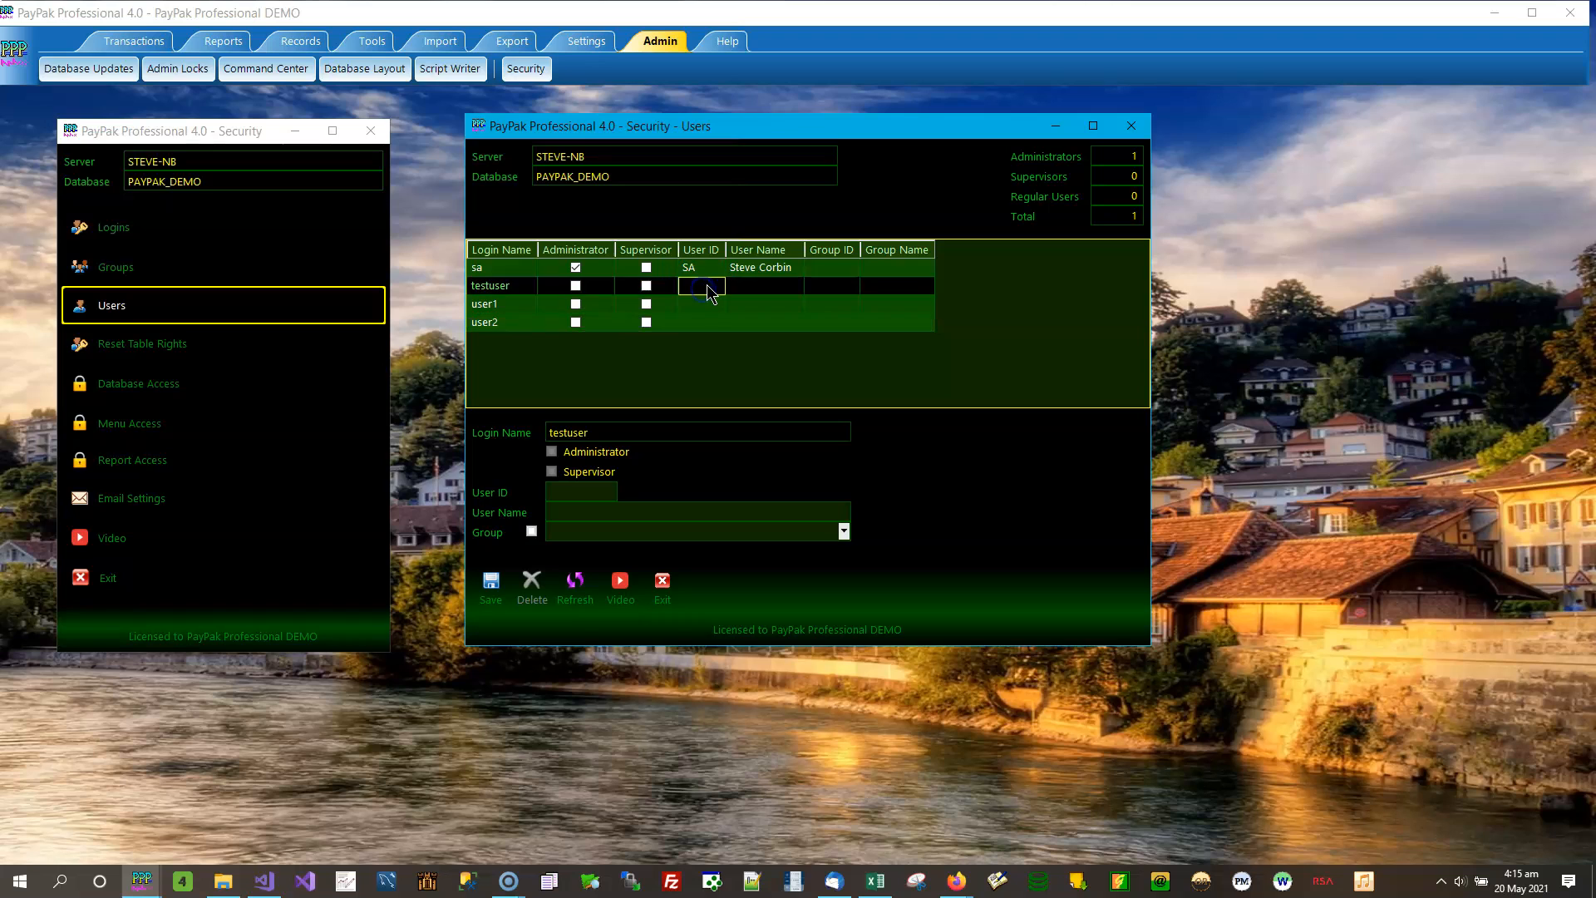
{"action": "left_click", "coordinate": [705, 305]}
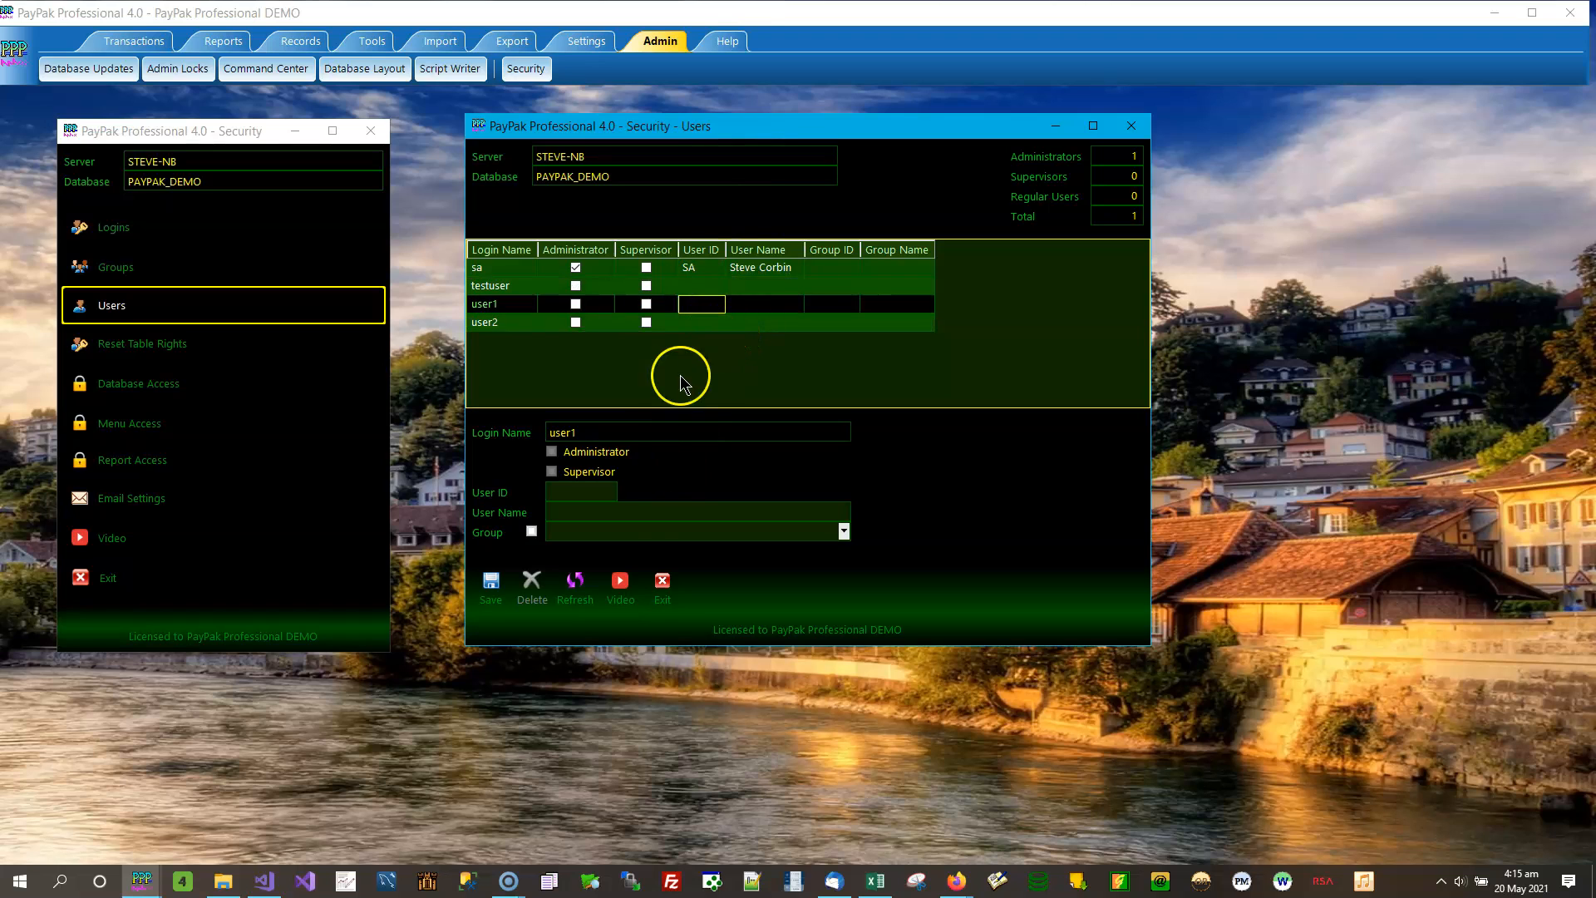
{"action": "left_click", "coordinate": [598, 497]}
{"action": "left_click", "coordinate": [602, 500]}
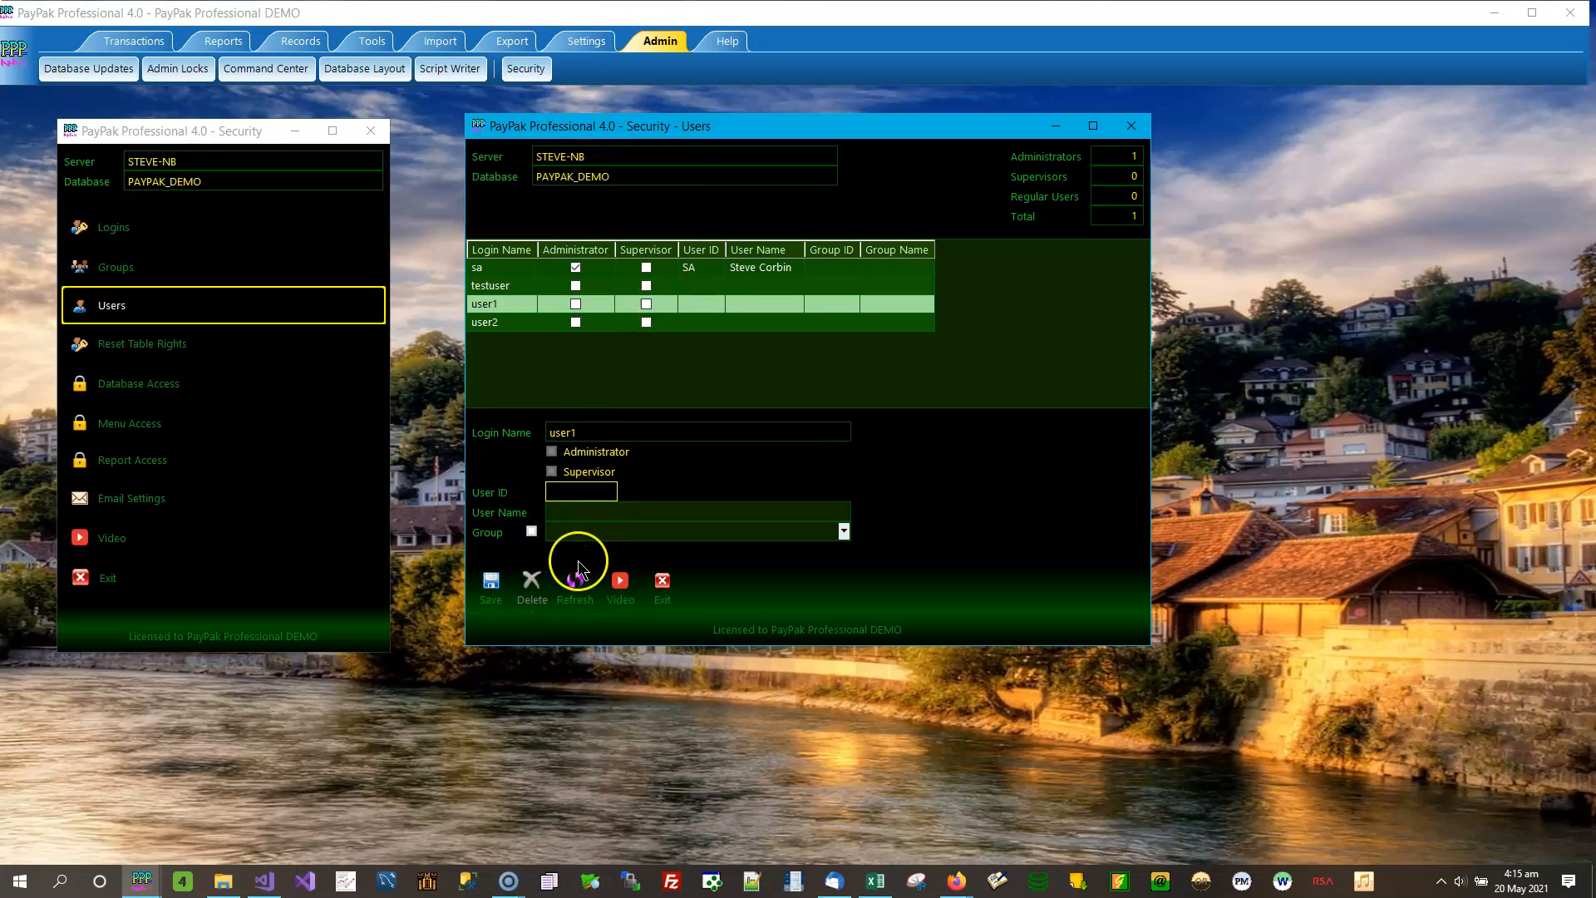
{"action": "left_click", "coordinate": [537, 285]}
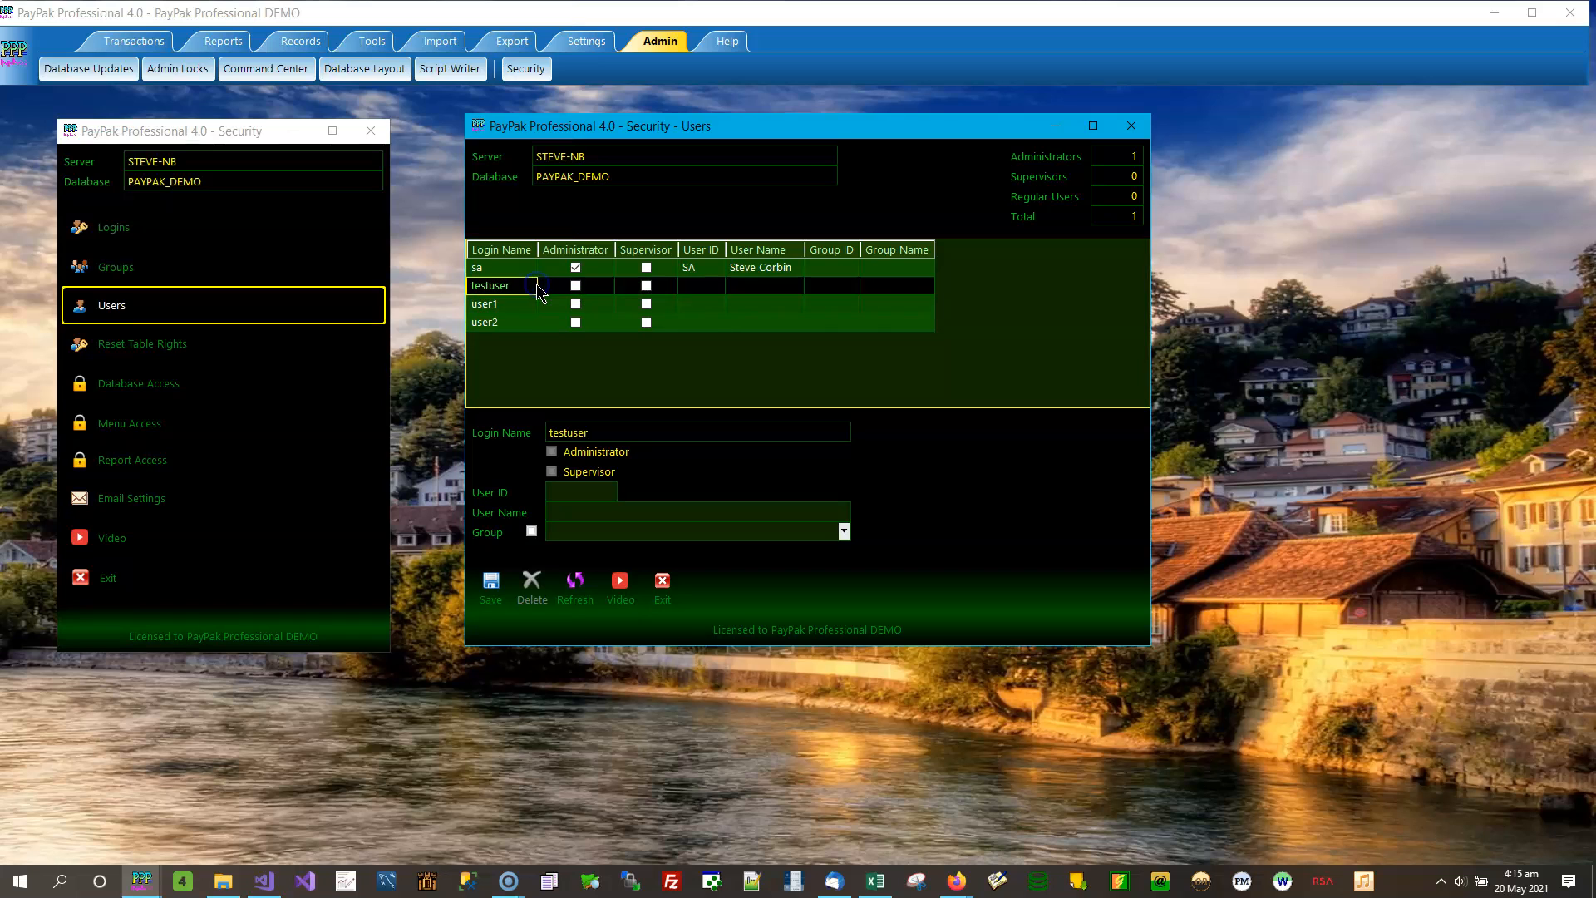
{"action": "left_click", "coordinate": [520, 270]}
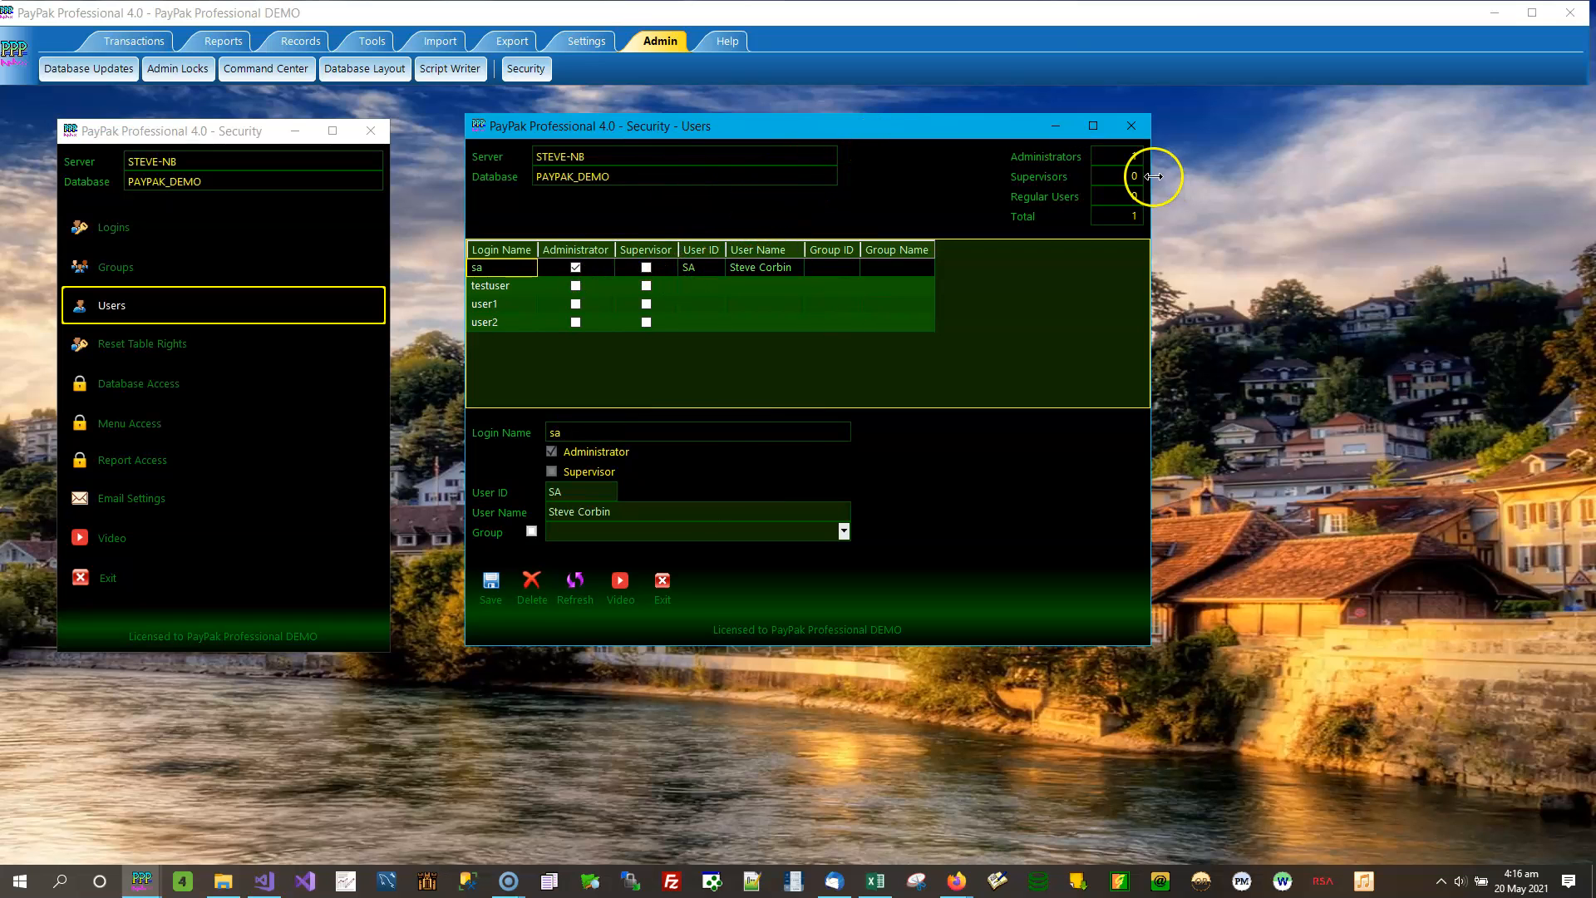
{"action": "left_click", "coordinate": [1140, 130]}
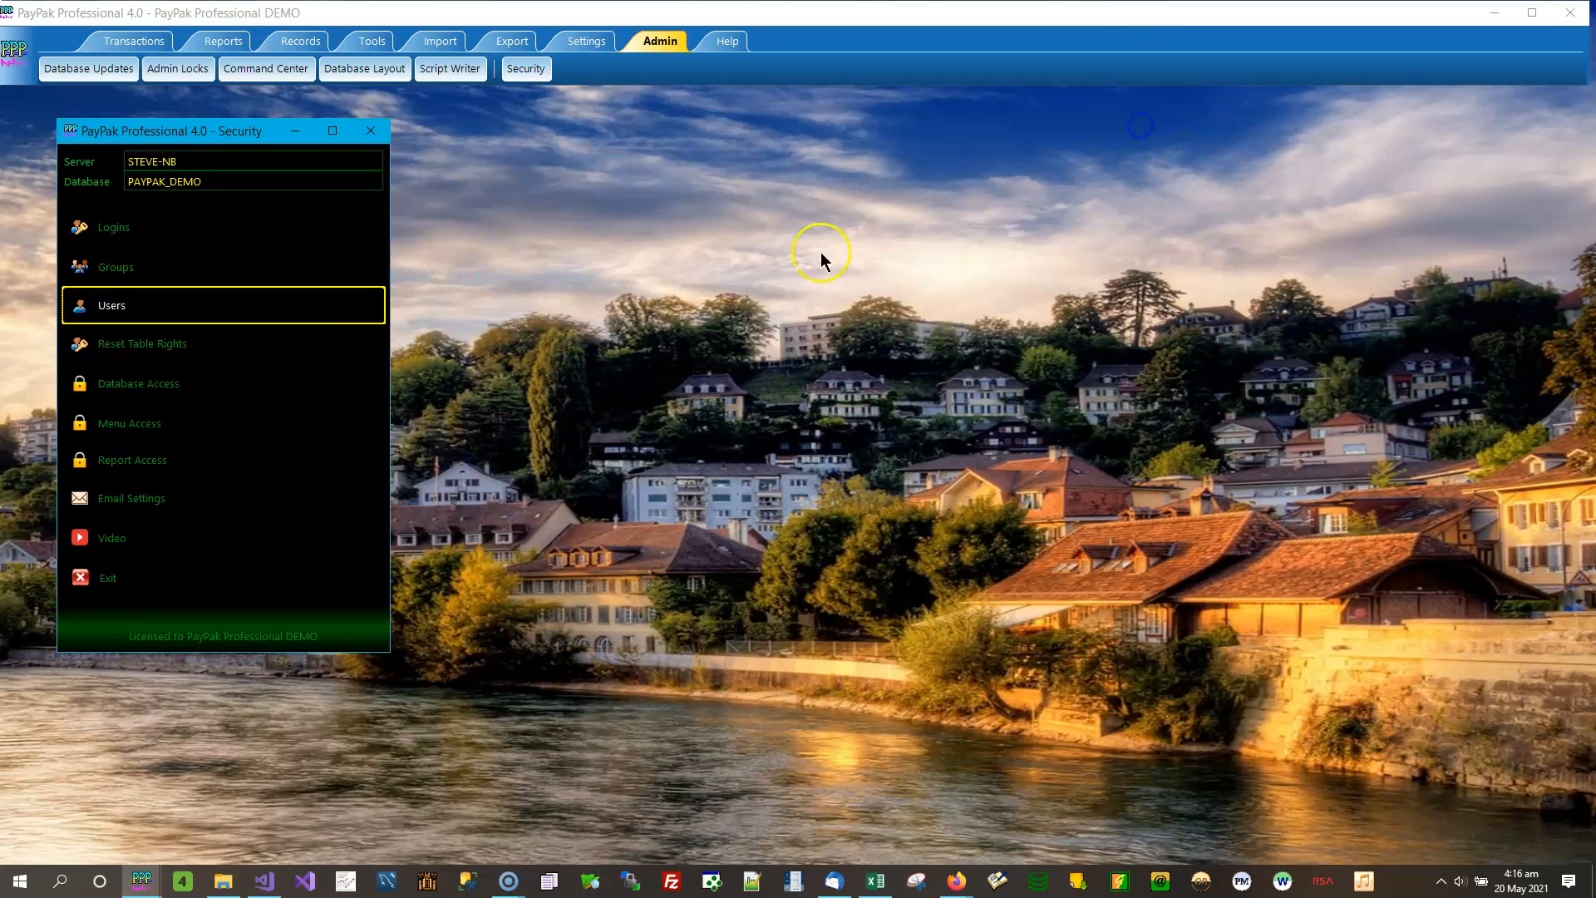
- Open the Reset Table Rights prompt again and answer No to leave the table access rights as they are
{"action": "left_click", "coordinate": [183, 351]}
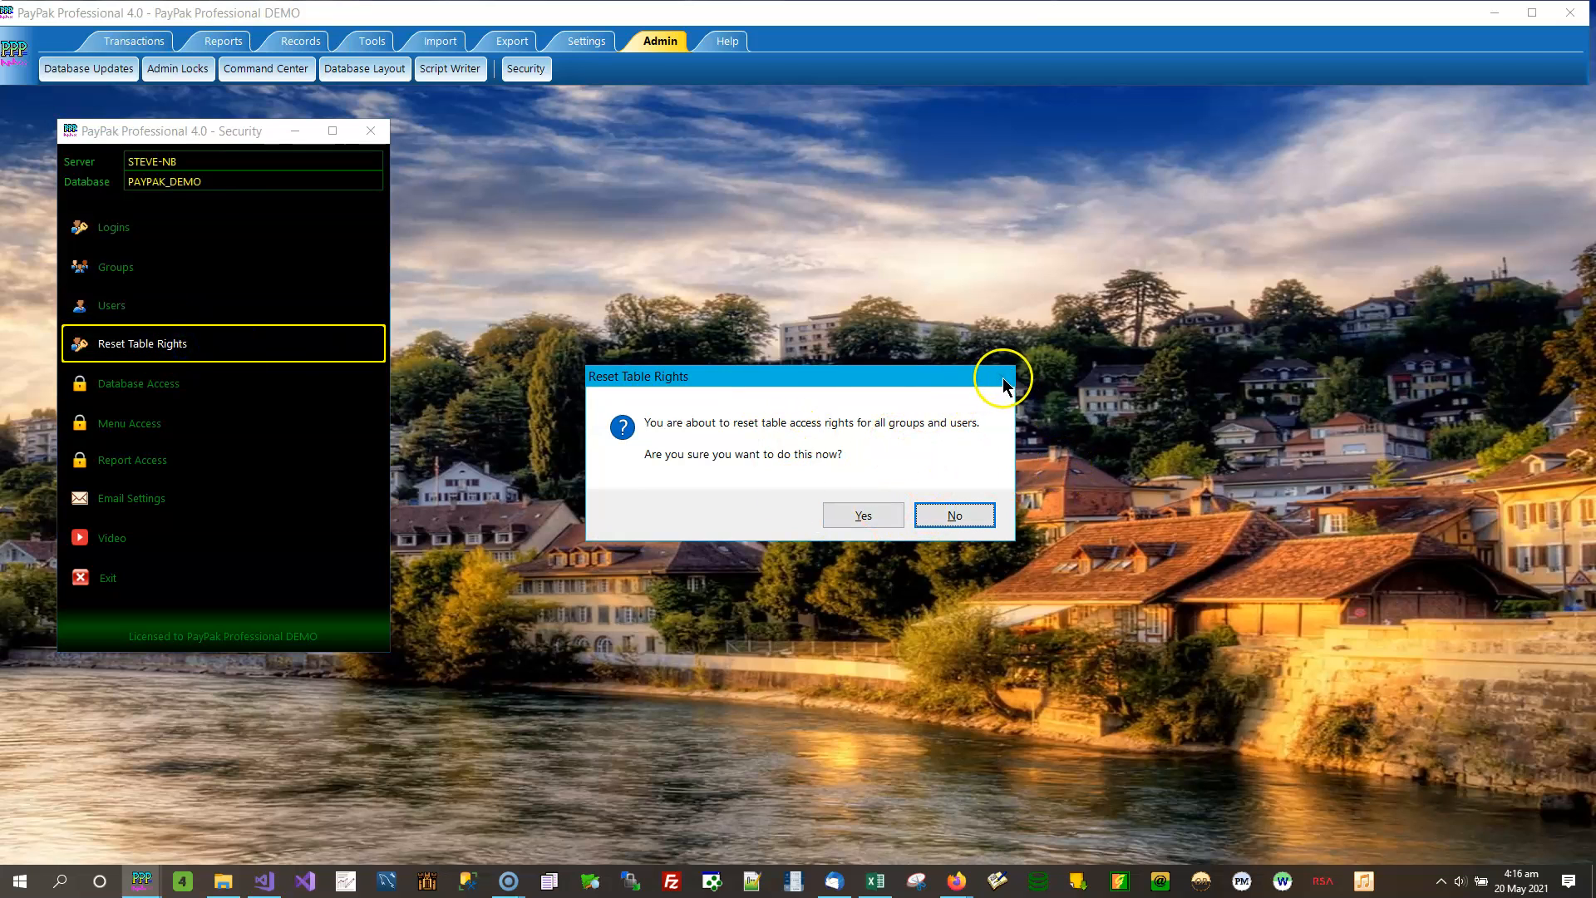
{"action": "left_click", "coordinate": [975, 520]}
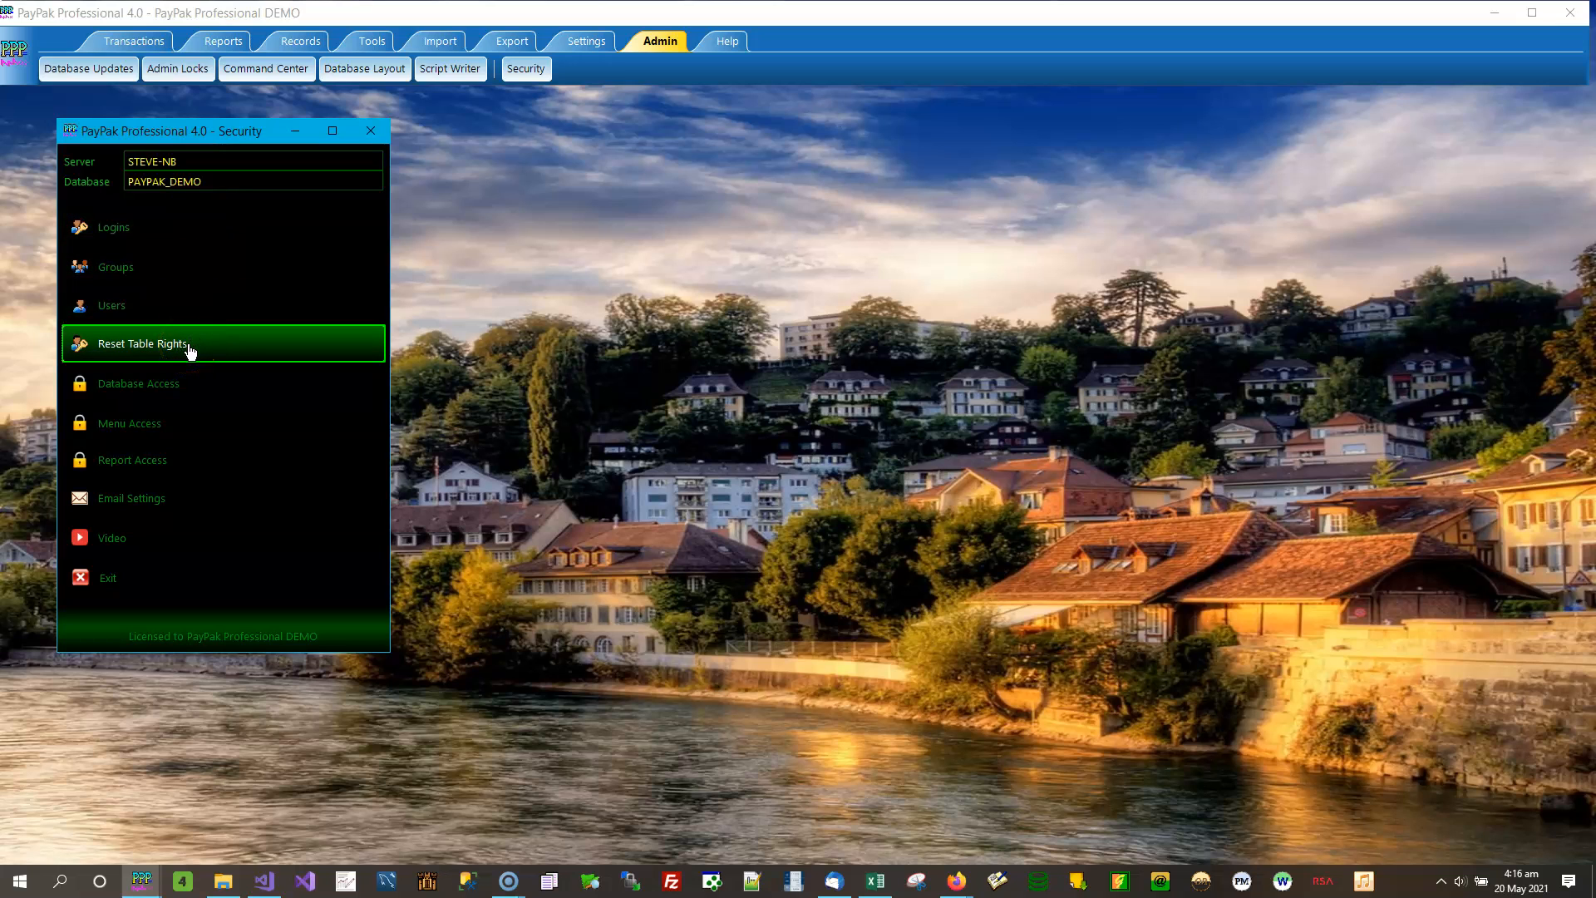
- Open the Database Access security window, review the Select, Insert, Update and Delete rights for the Accounting Entry Details and Accounts tables, and close it
{"action": "left_click", "coordinate": [178, 401]}
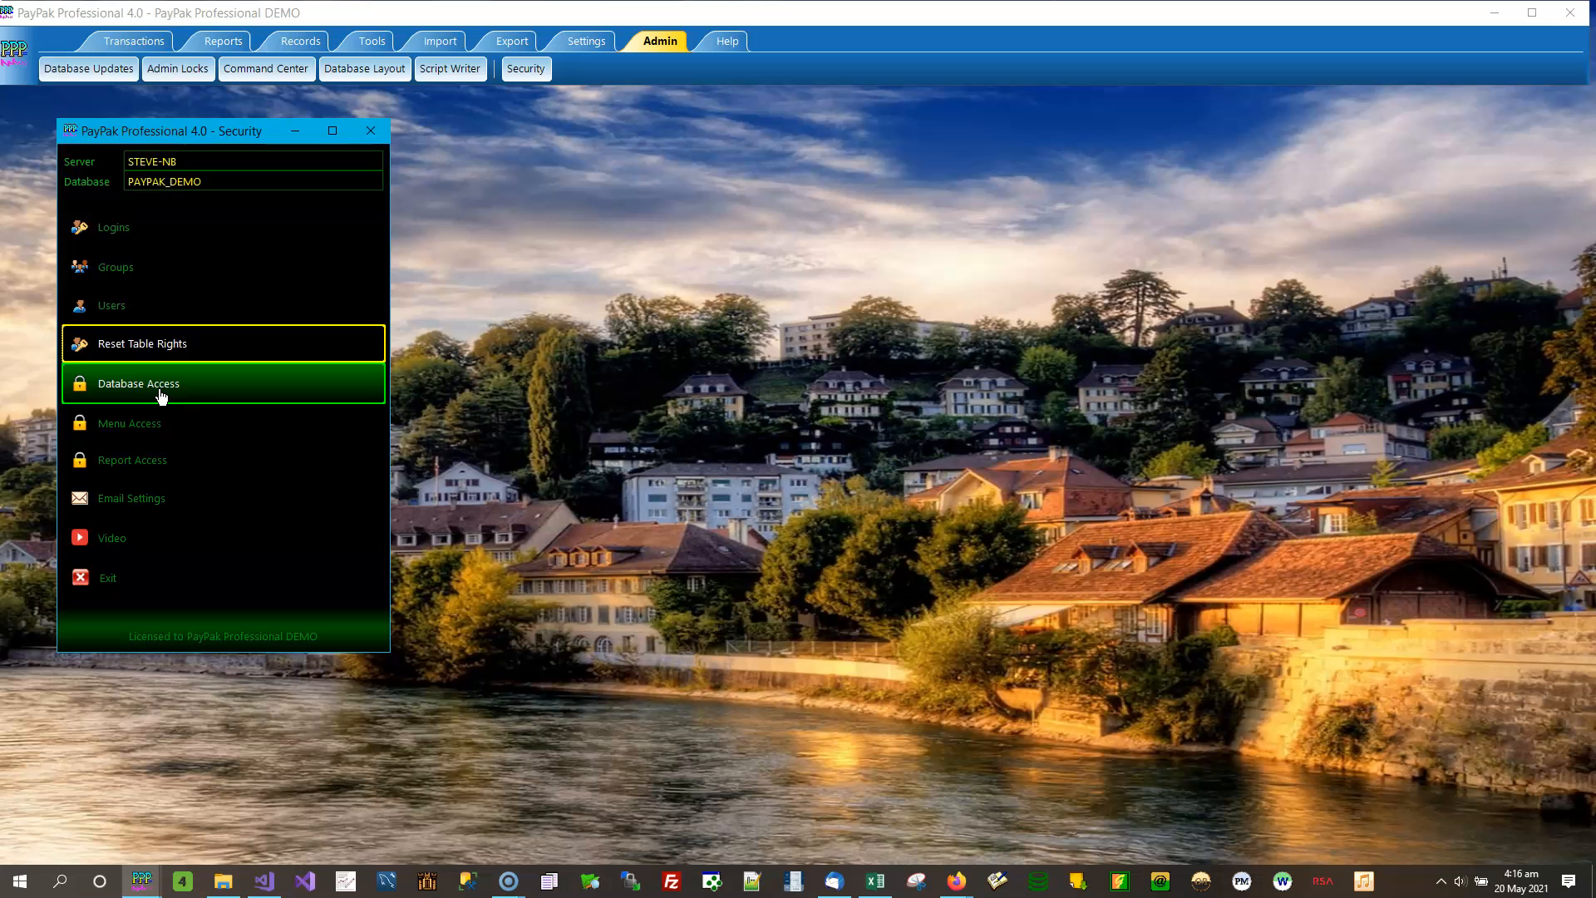
{"action": "left_click", "coordinate": [161, 395]}
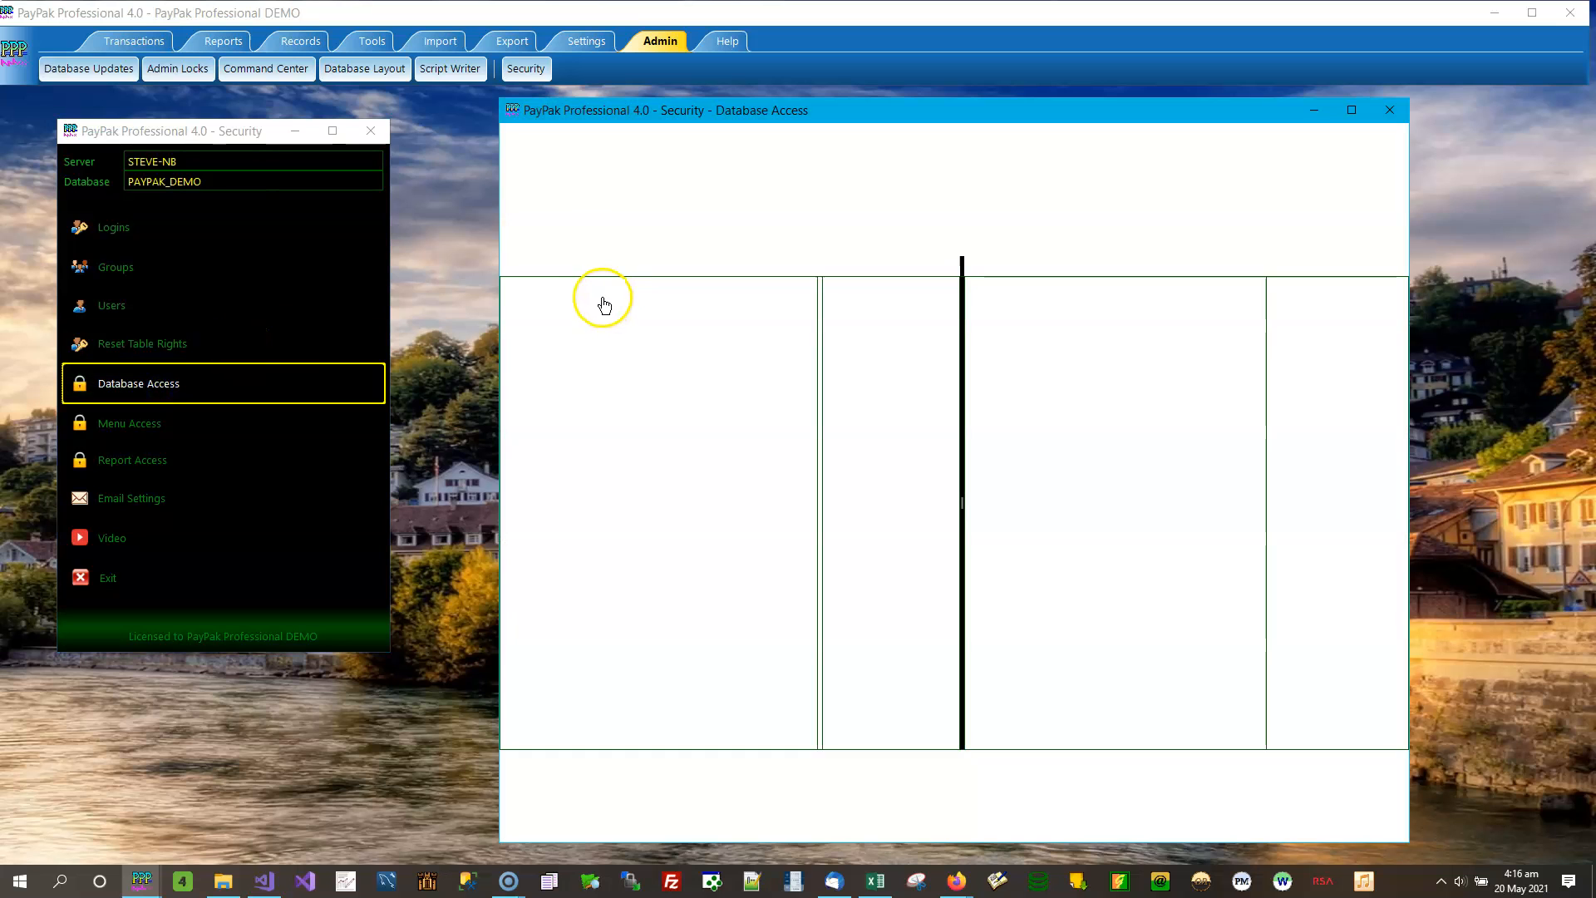
{"action": "left_click_drag", "start_coordinate": [787, 108], "coordinate": [730, 112]}
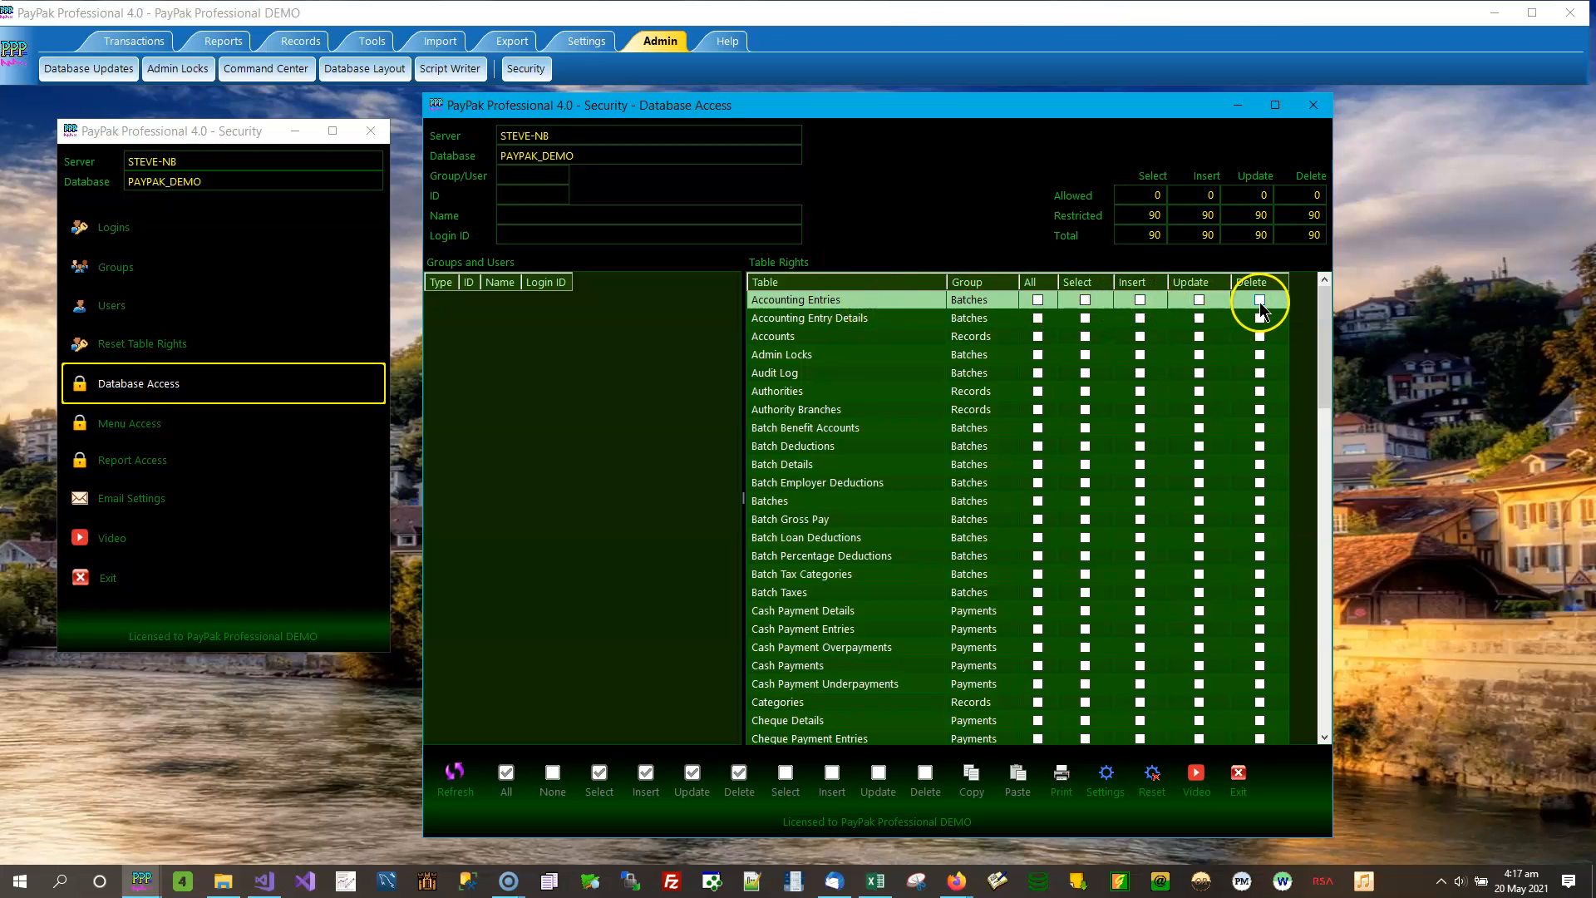
{"action": "left_click", "coordinate": [1084, 319]}
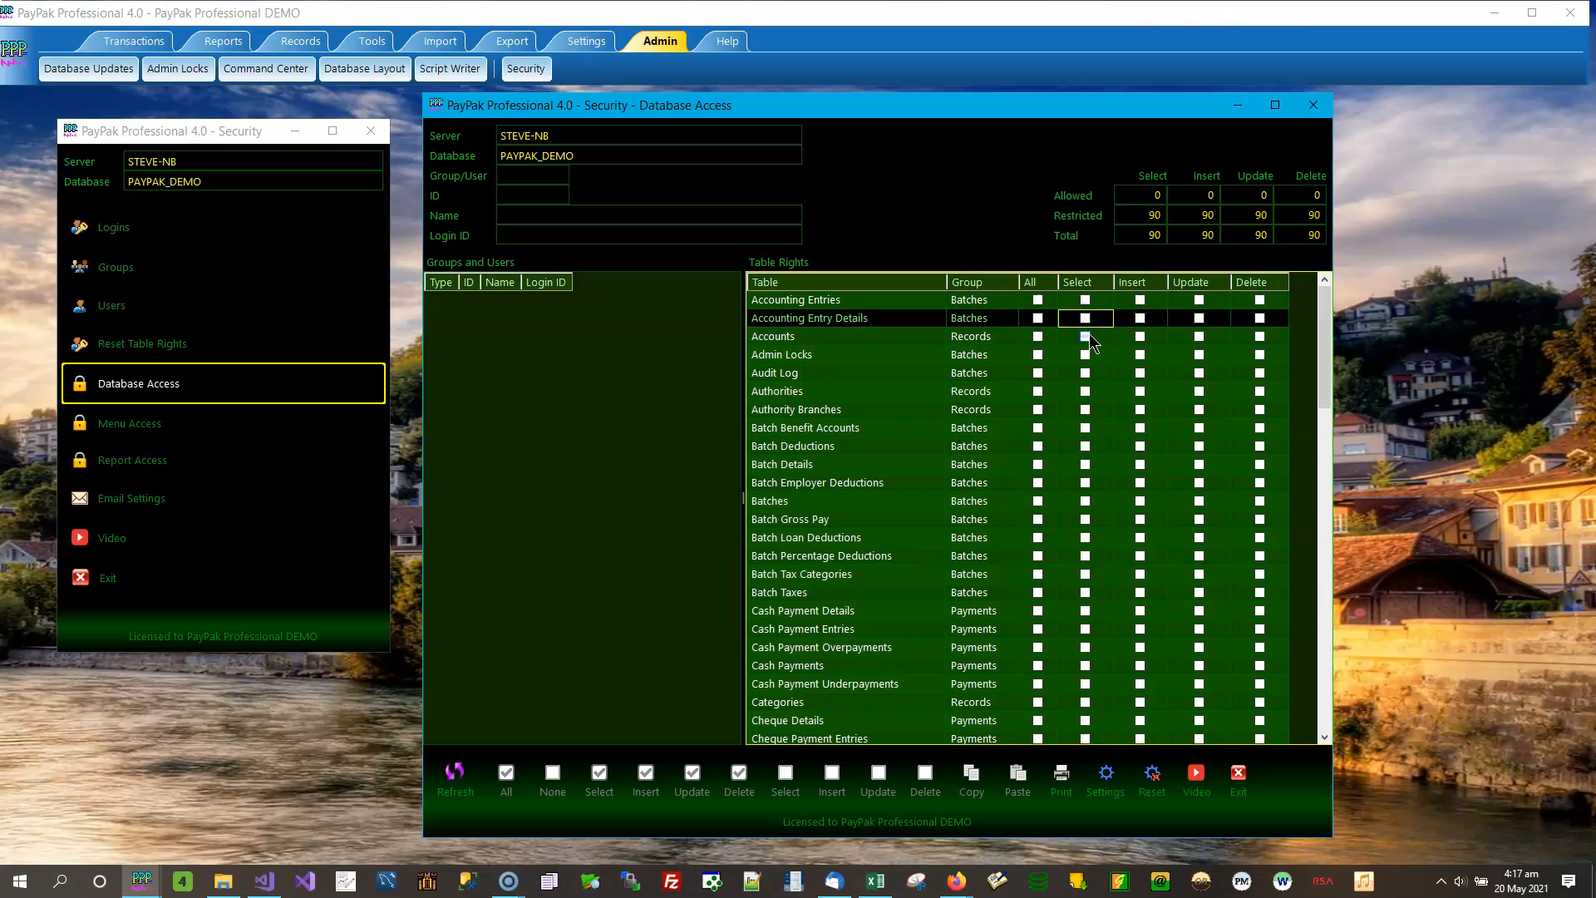
{"action": "left_click", "coordinate": [1085, 337]}
{"action": "left_click", "coordinate": [1157, 342]}
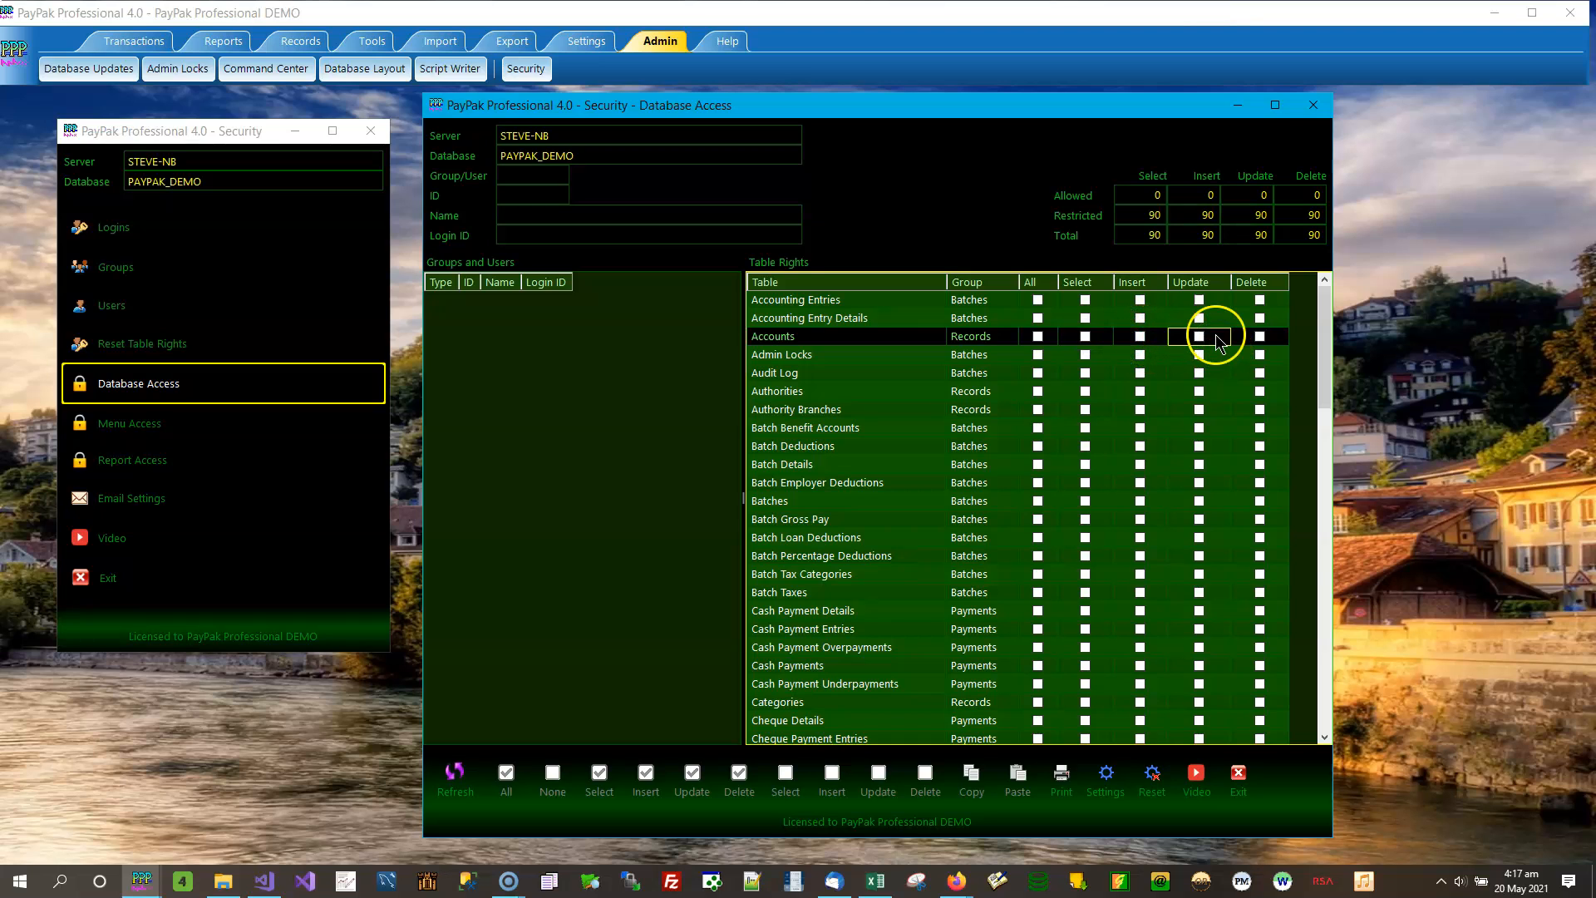
{"action": "left_click", "coordinate": [1273, 340]}
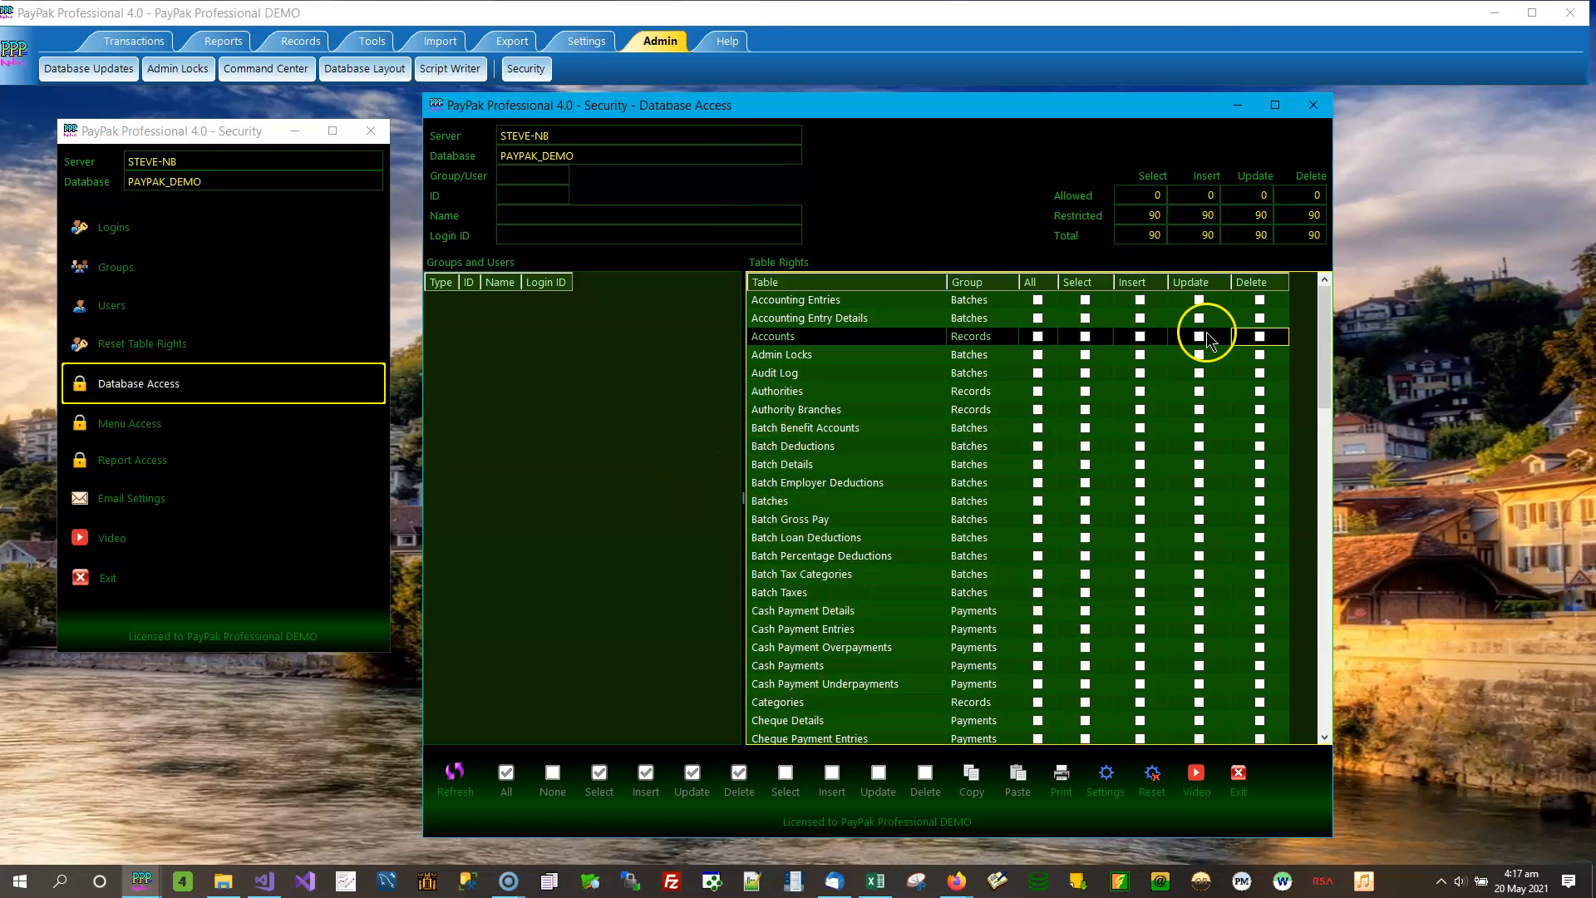
{"action": "scroll", "coordinate": [1307, 400], "scroll_direction": "down", "scroll_amount": 5}
{"action": "left_click_drag", "start_coordinate": [1307, 393], "coordinate": [1325, 287]}
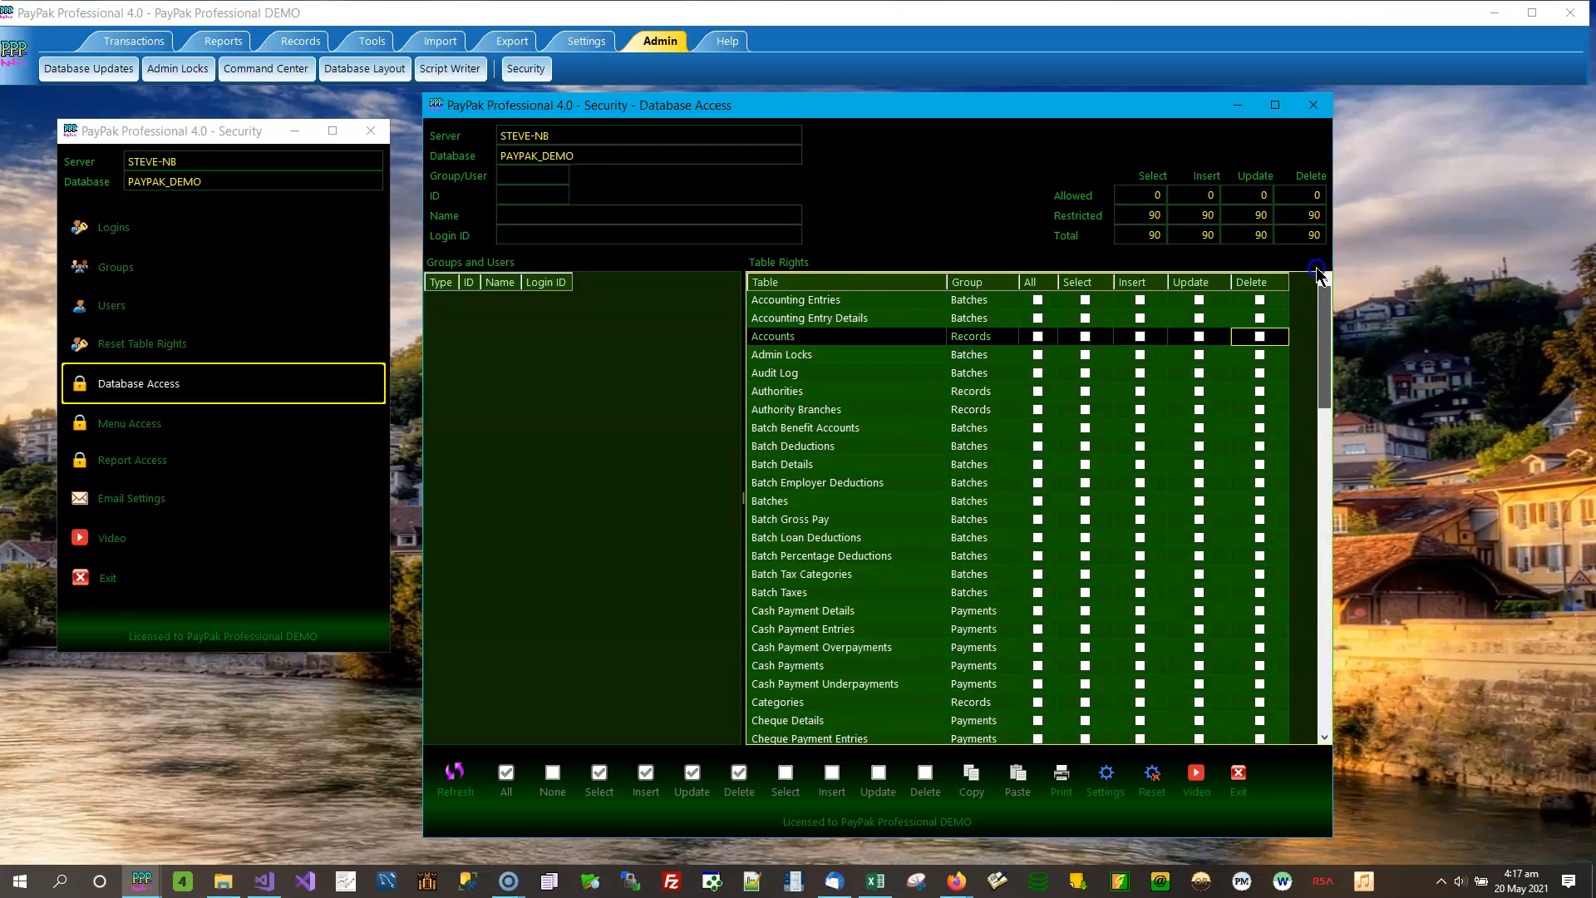
{"action": "left_click", "coordinate": [1314, 106]}
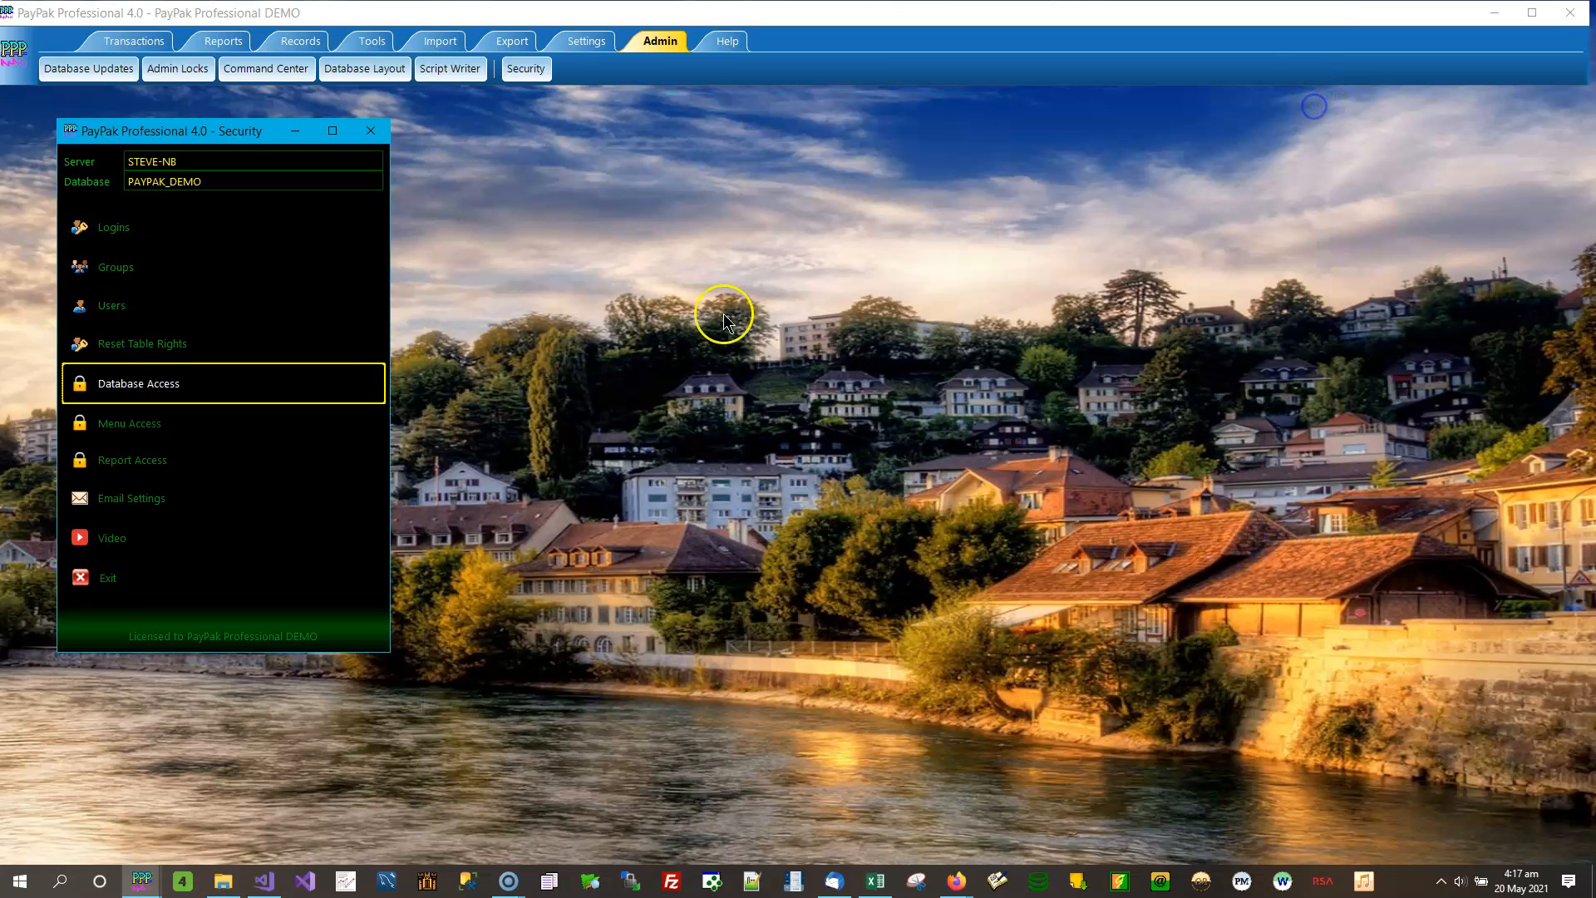
- Open the Menu Access security window, compare its item list with the program's Reports, Records, Tools and Settings commands, and close it
{"action": "left_click", "coordinate": [233, 434]}
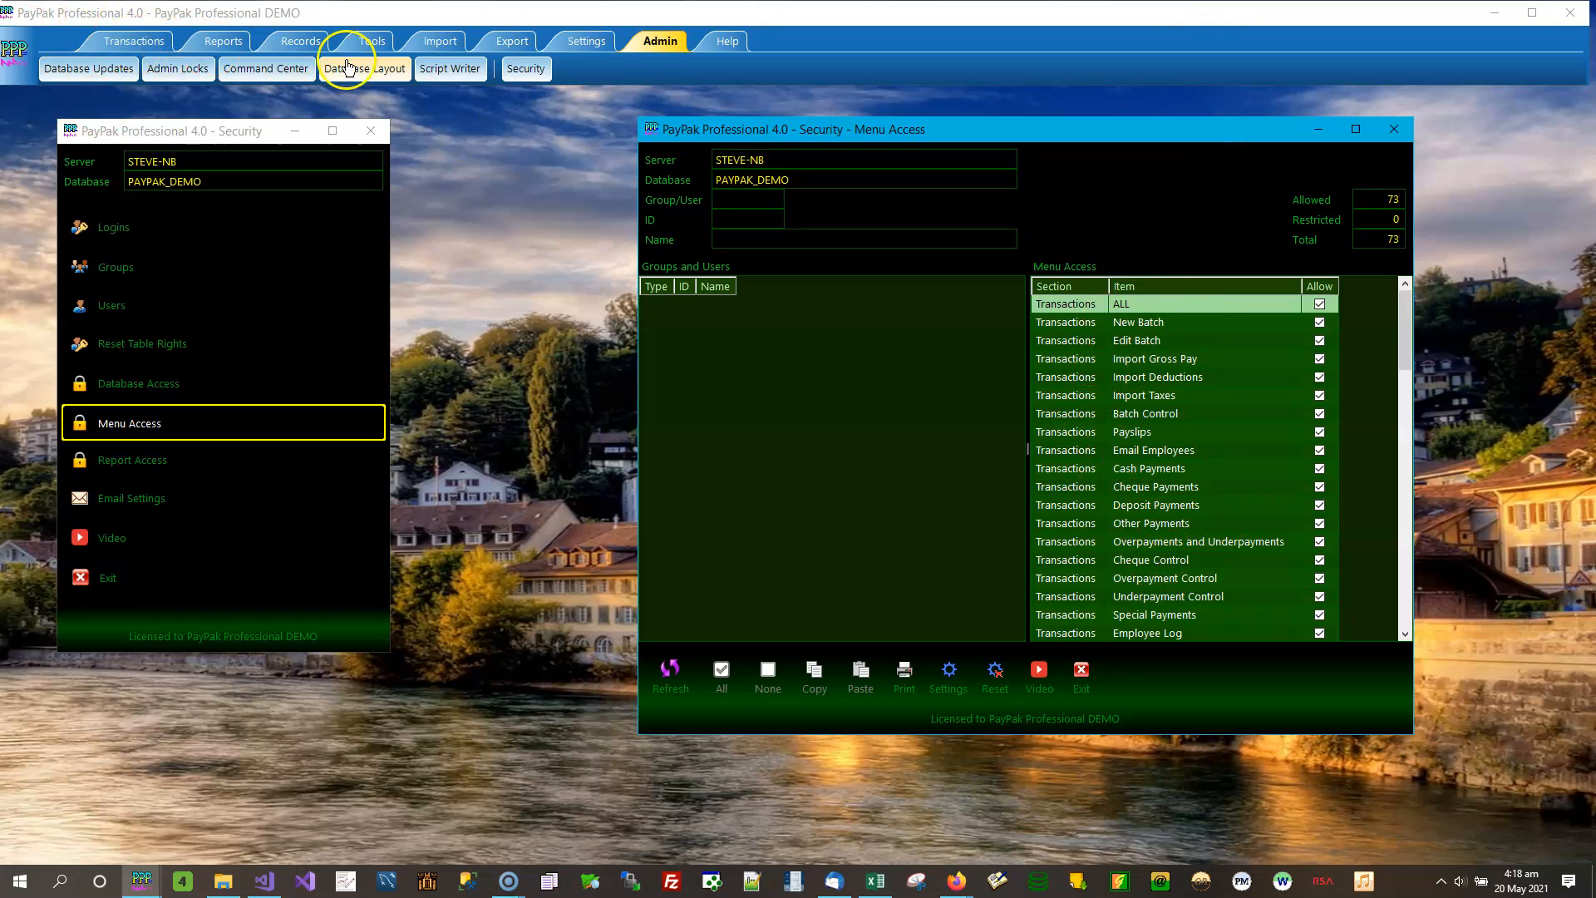
{"action": "left_click", "coordinate": [225, 43]}
{"action": "left_click", "coordinate": [301, 42]}
{"action": "left_click", "coordinate": [372, 41]}
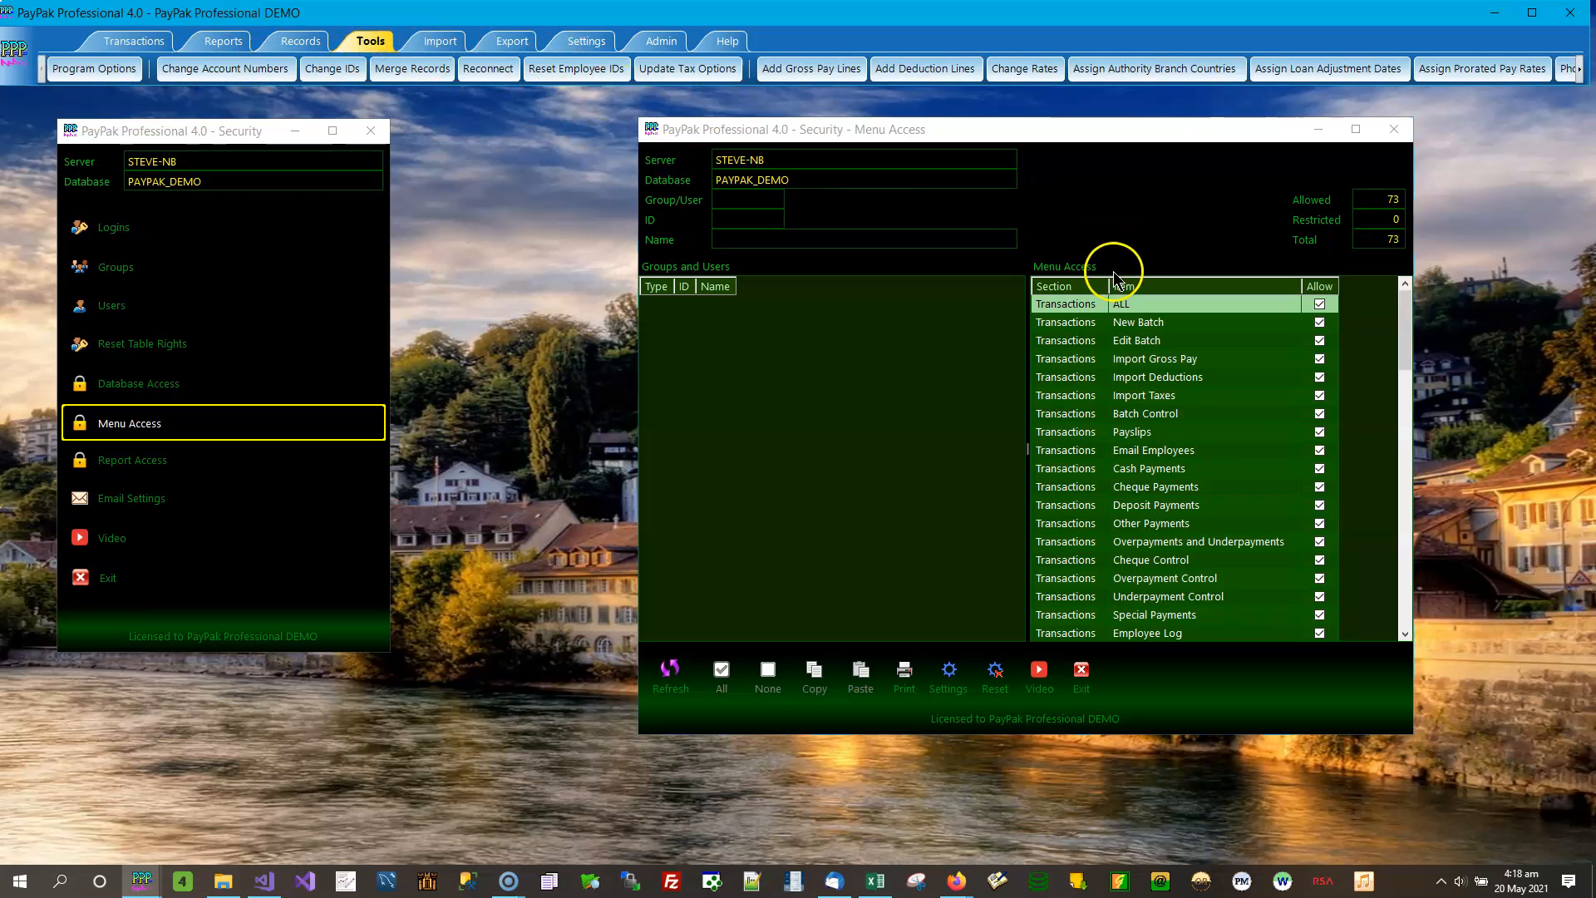
{"action": "left_click", "coordinate": [585, 40]}
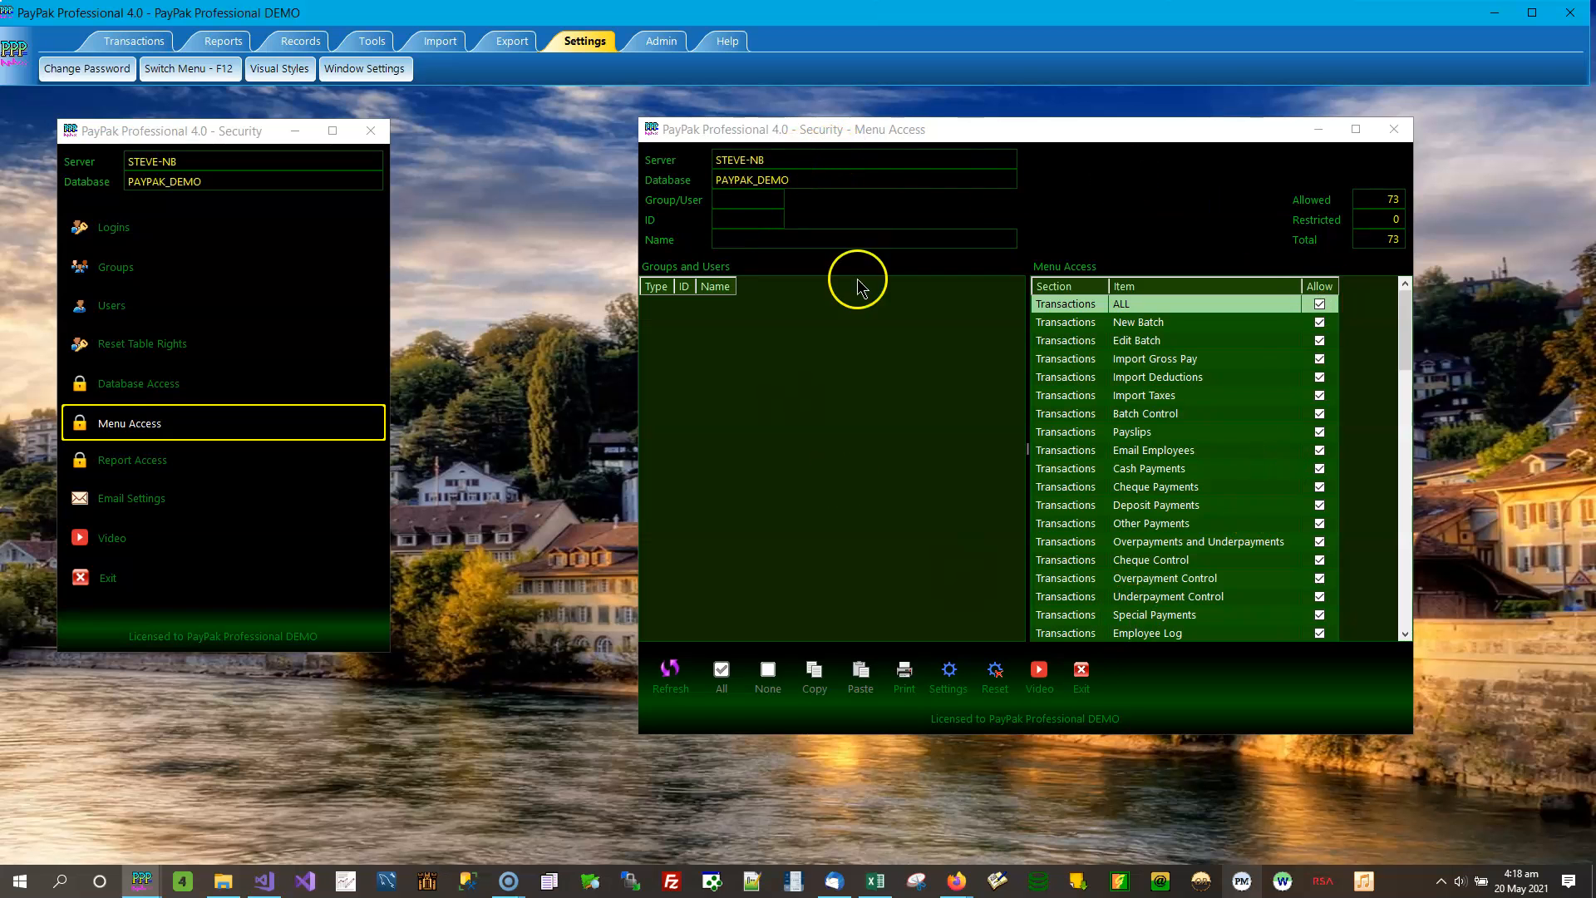
{"action": "left_click", "coordinate": [1396, 130]}
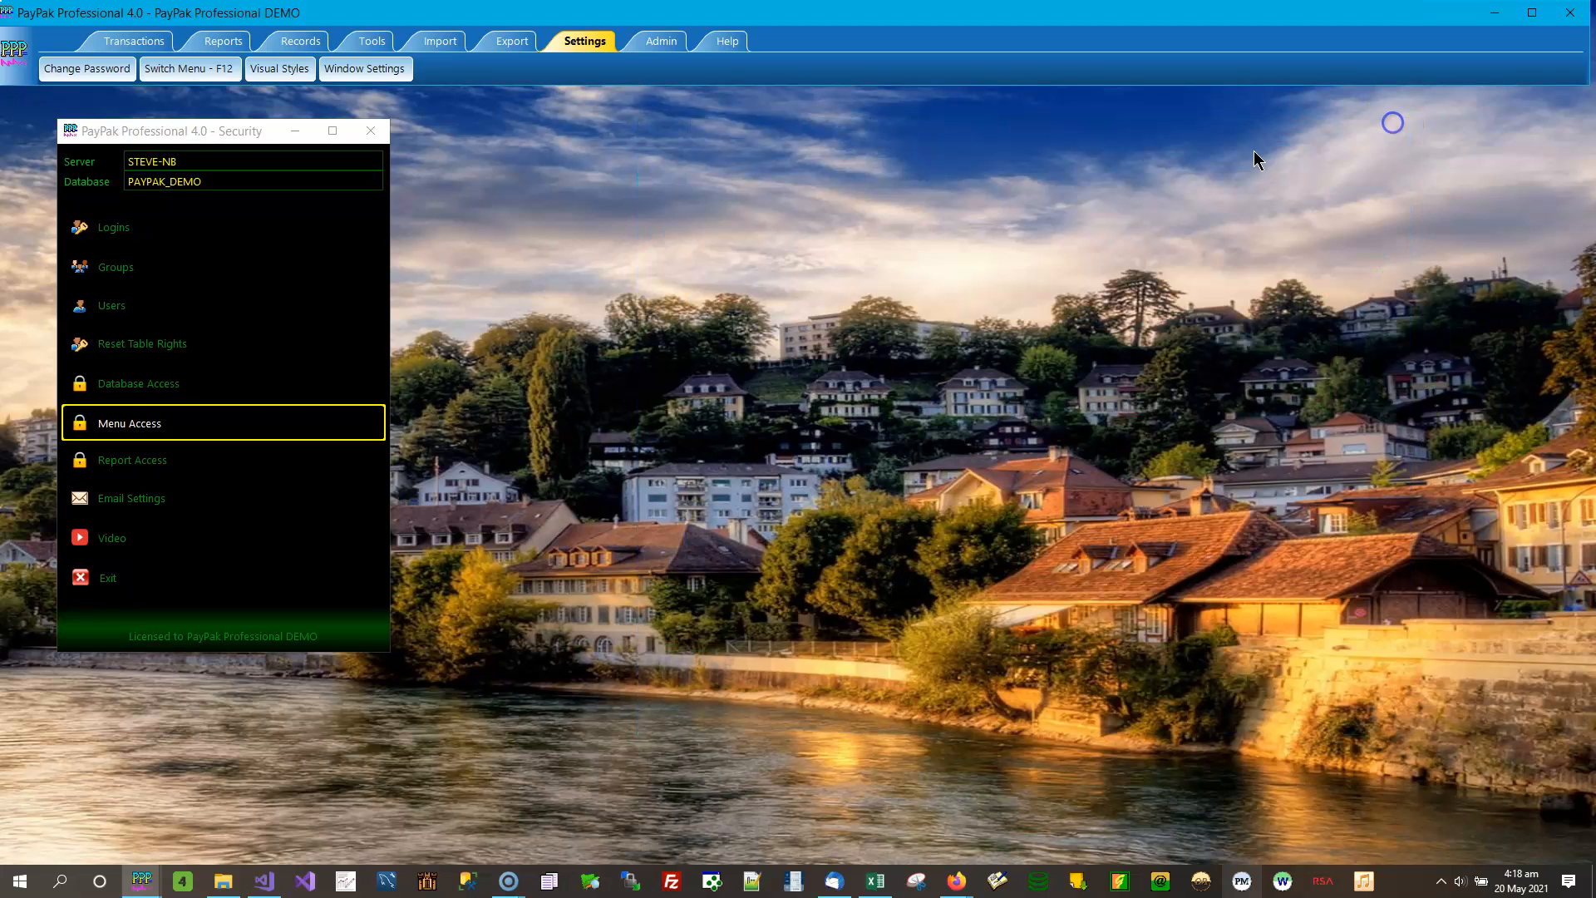
- Open the Report Access security window, widen the report list to show the Allow column, review it and close the window
{"action": "left_click", "coordinate": [108, 467]}
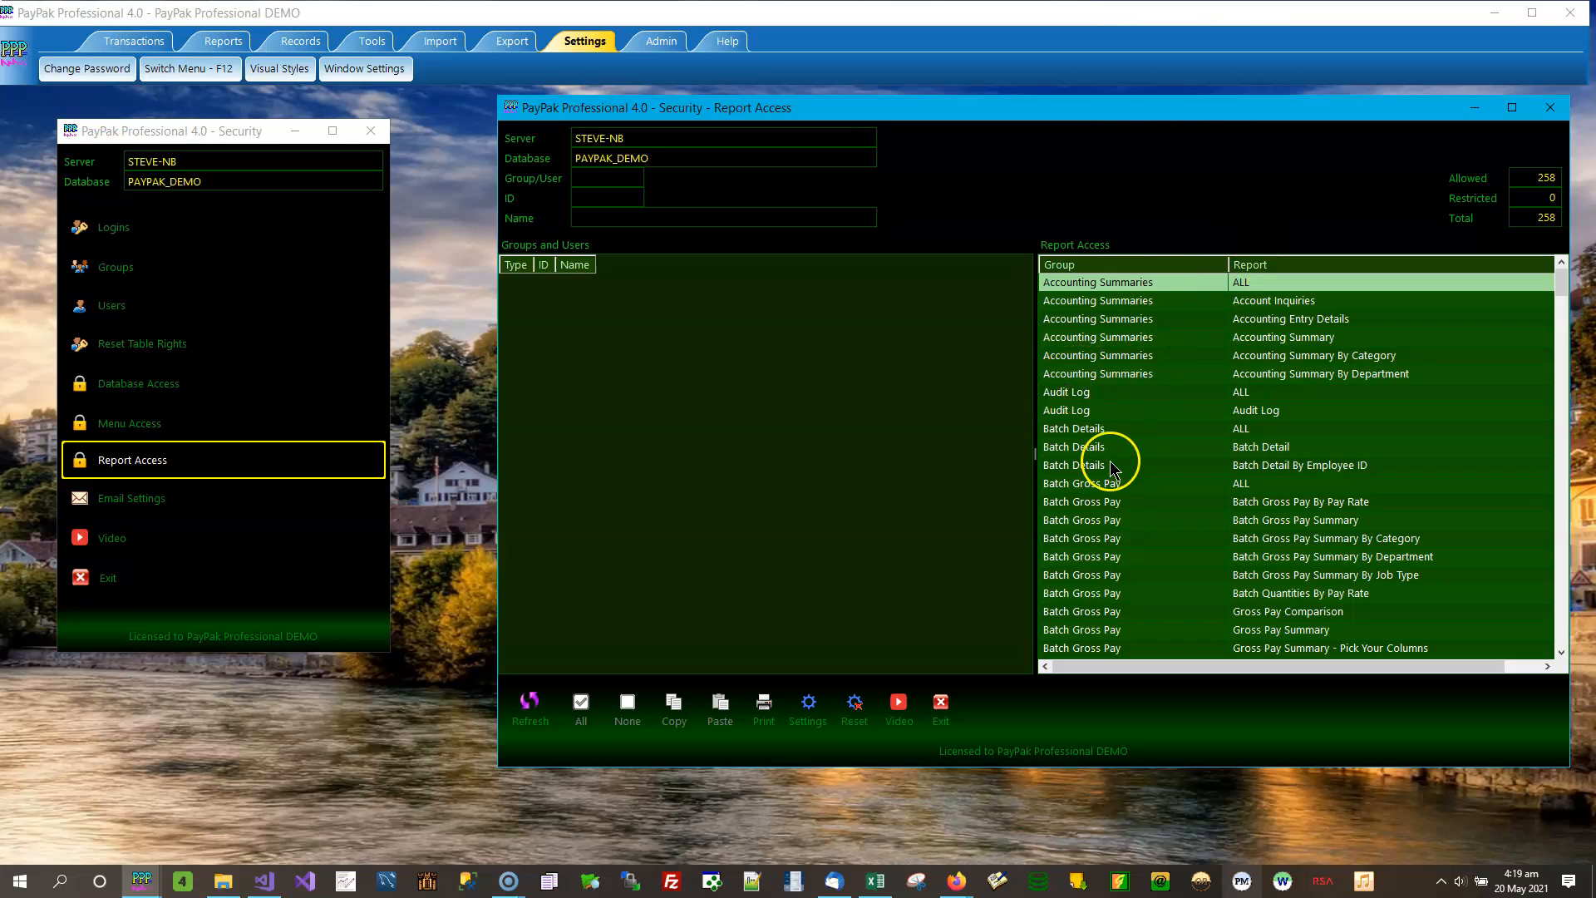
{"action": "left_click_drag", "start_coordinate": [1036, 455], "coordinate": [725, 455]}
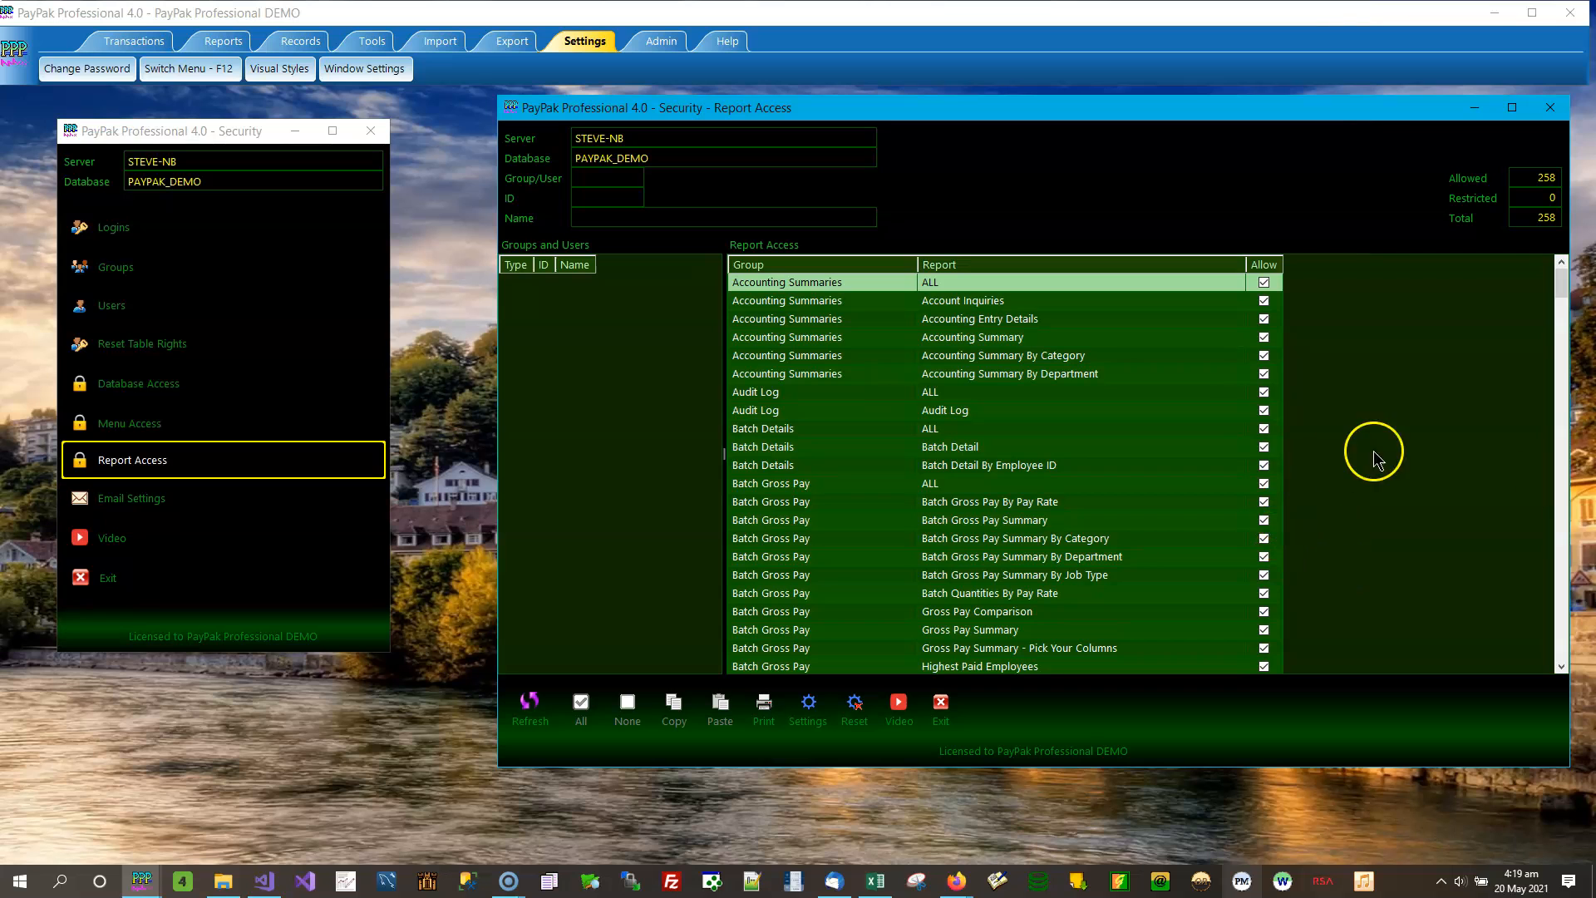
{"action": "mouse_move", "coordinate": [1562, 272]}
{"action": "left_mouse_down"}
{"action": "mouse_move", "coordinate": [1574, 654]}
{"action": "mouse_move", "coordinate": [1562, 258]}
{"action": "left_mouse_up"}
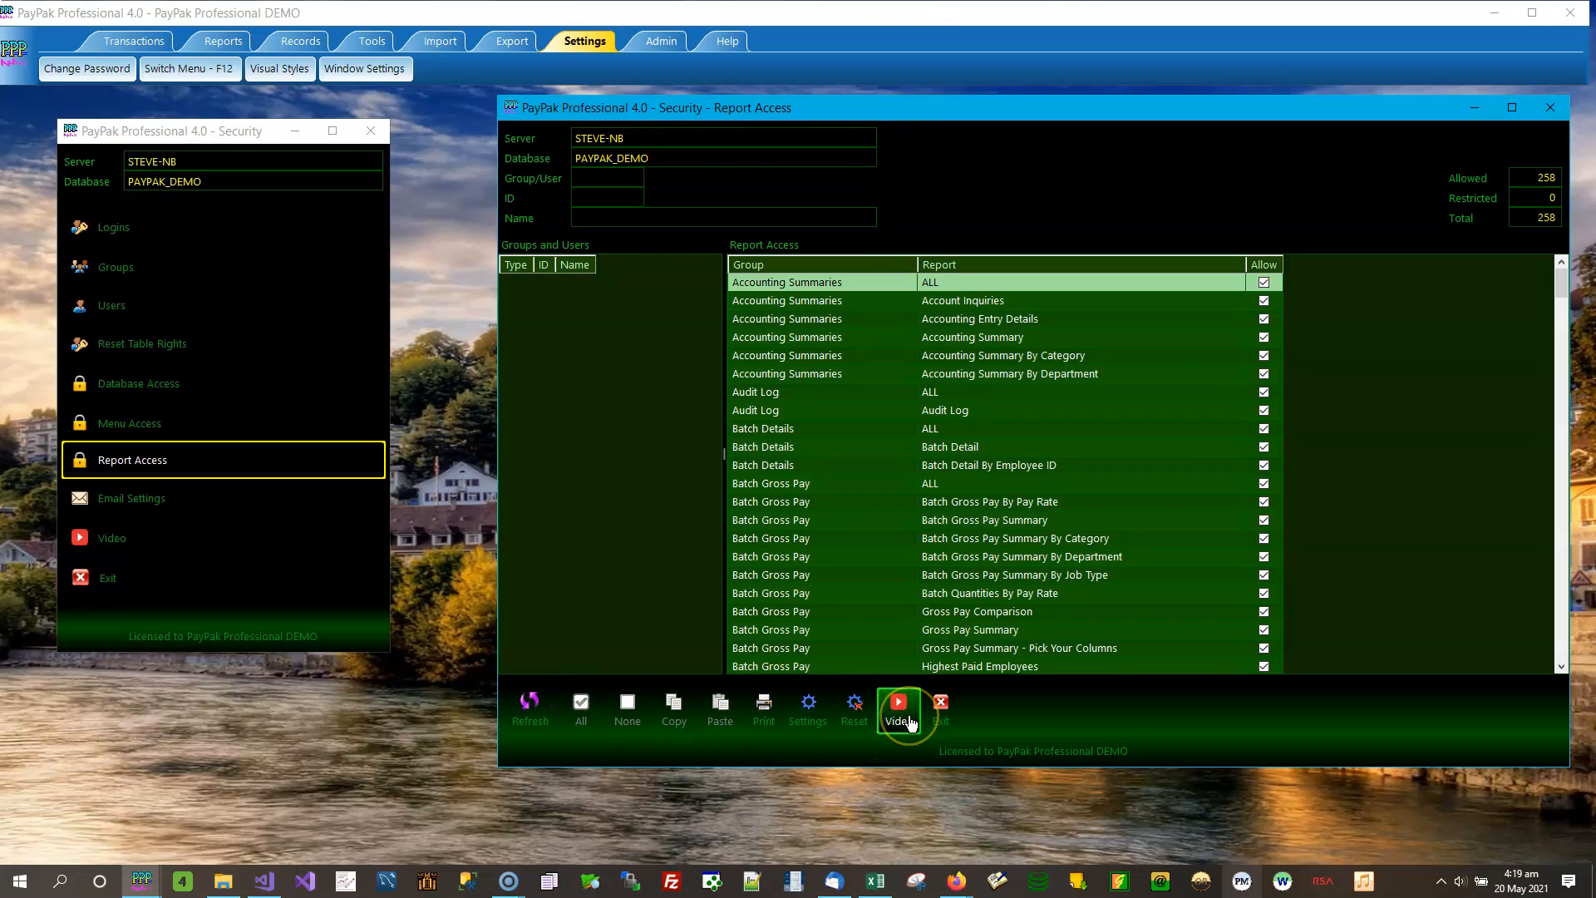
{"action": "left_click", "coordinate": [947, 713]}
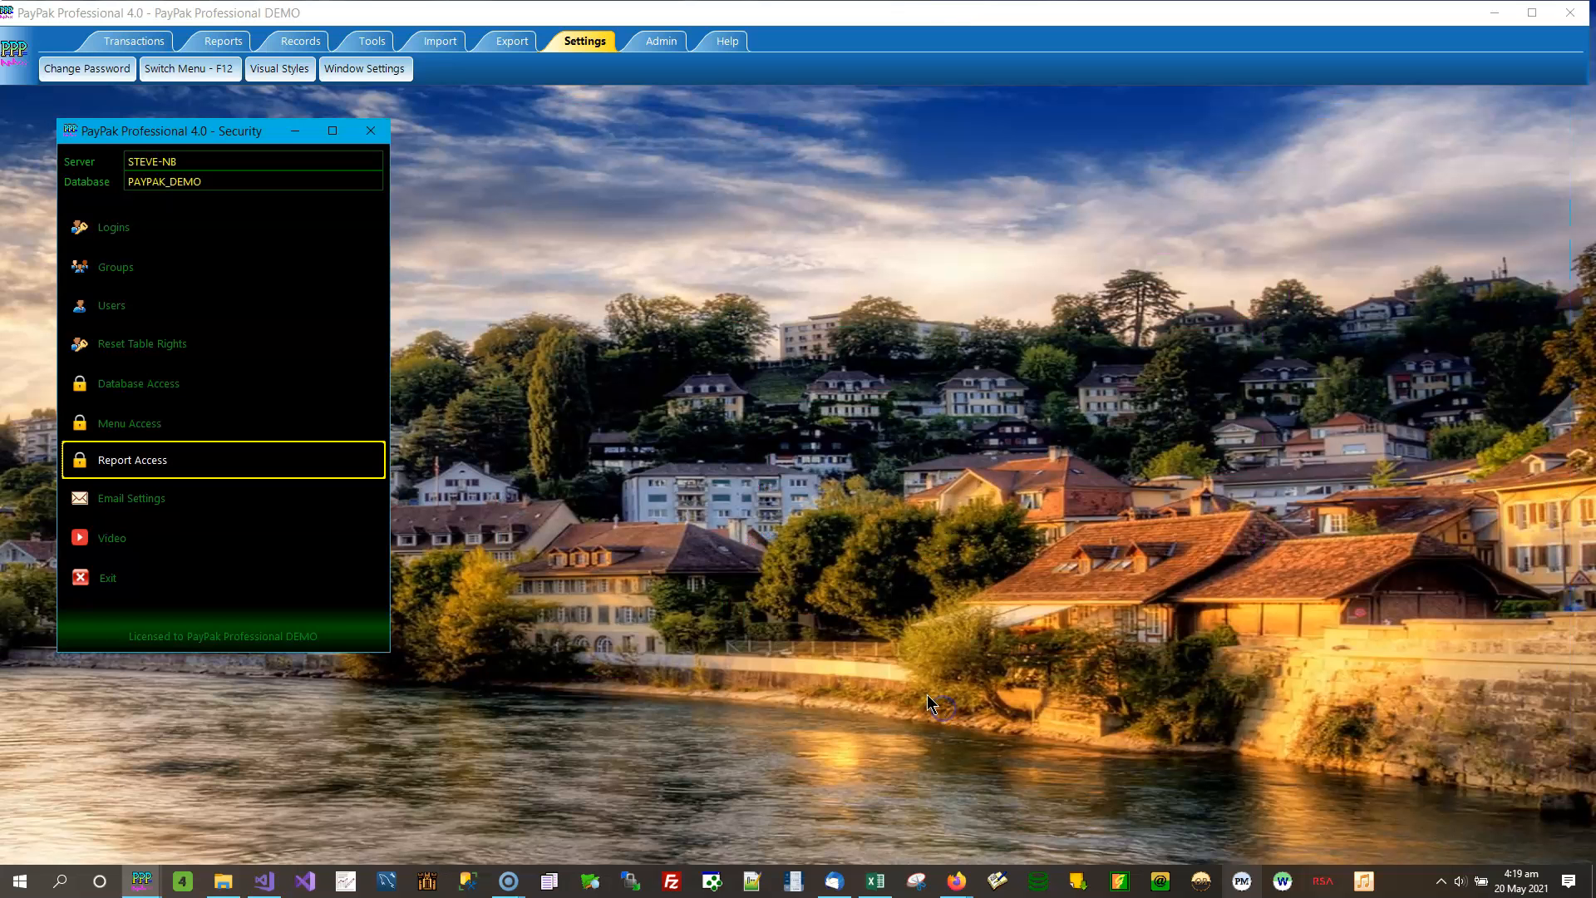
- Open the security Email Settings window, review the available email client options for the SA user, and close it without changes
{"action": "left_click", "coordinate": [119, 515]}
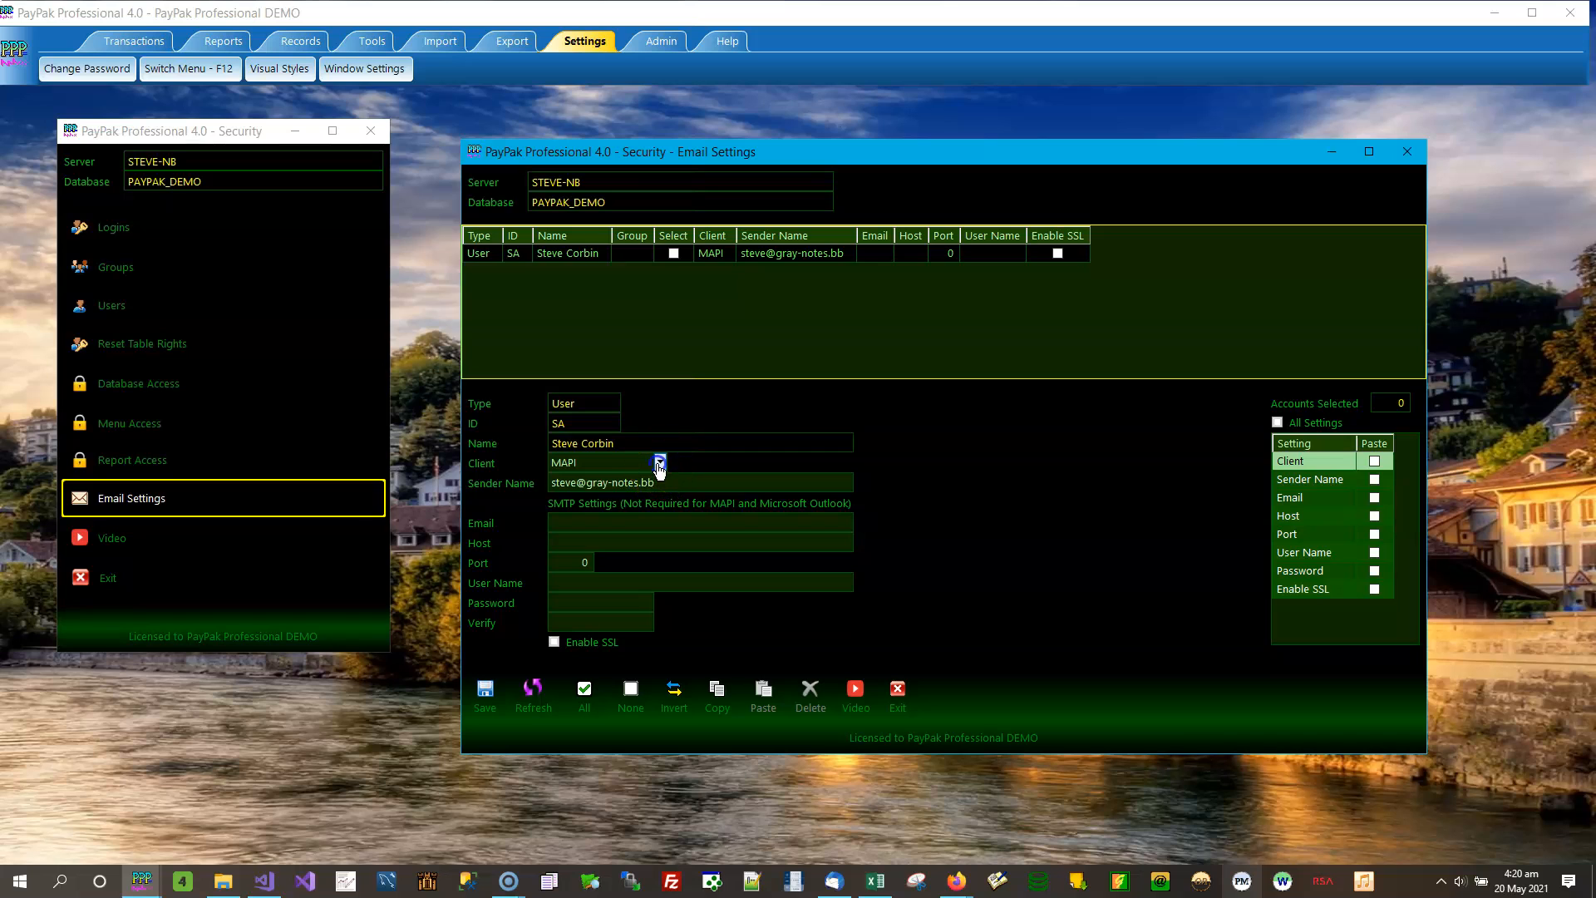
{"action": "left_click", "coordinate": [660, 462]}
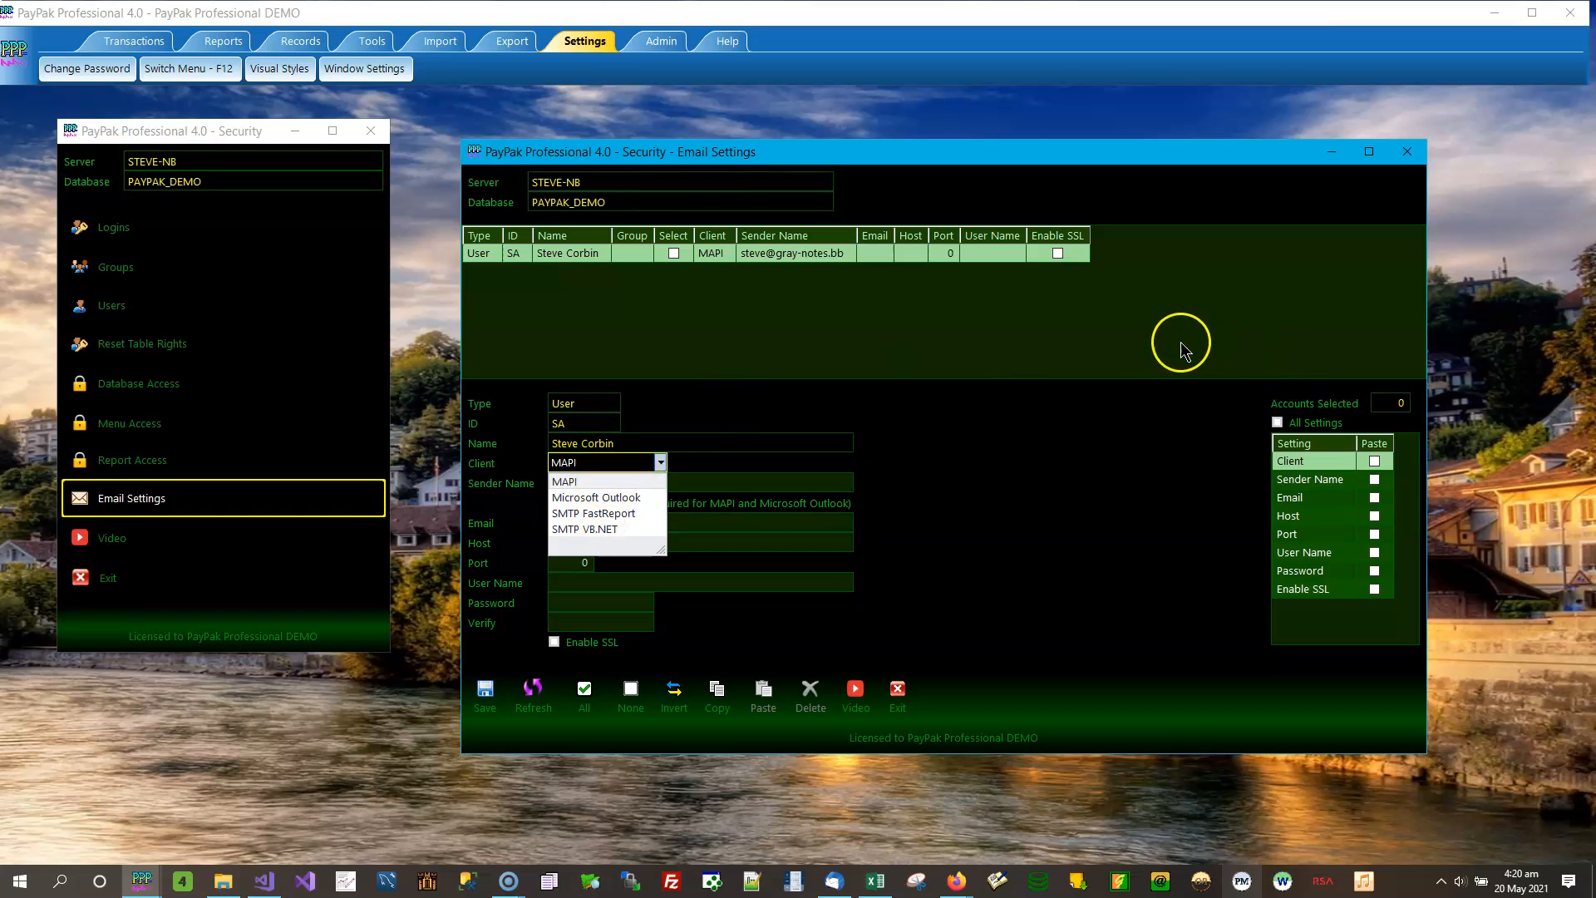
{"action": "left_click", "coordinate": [976, 421]}
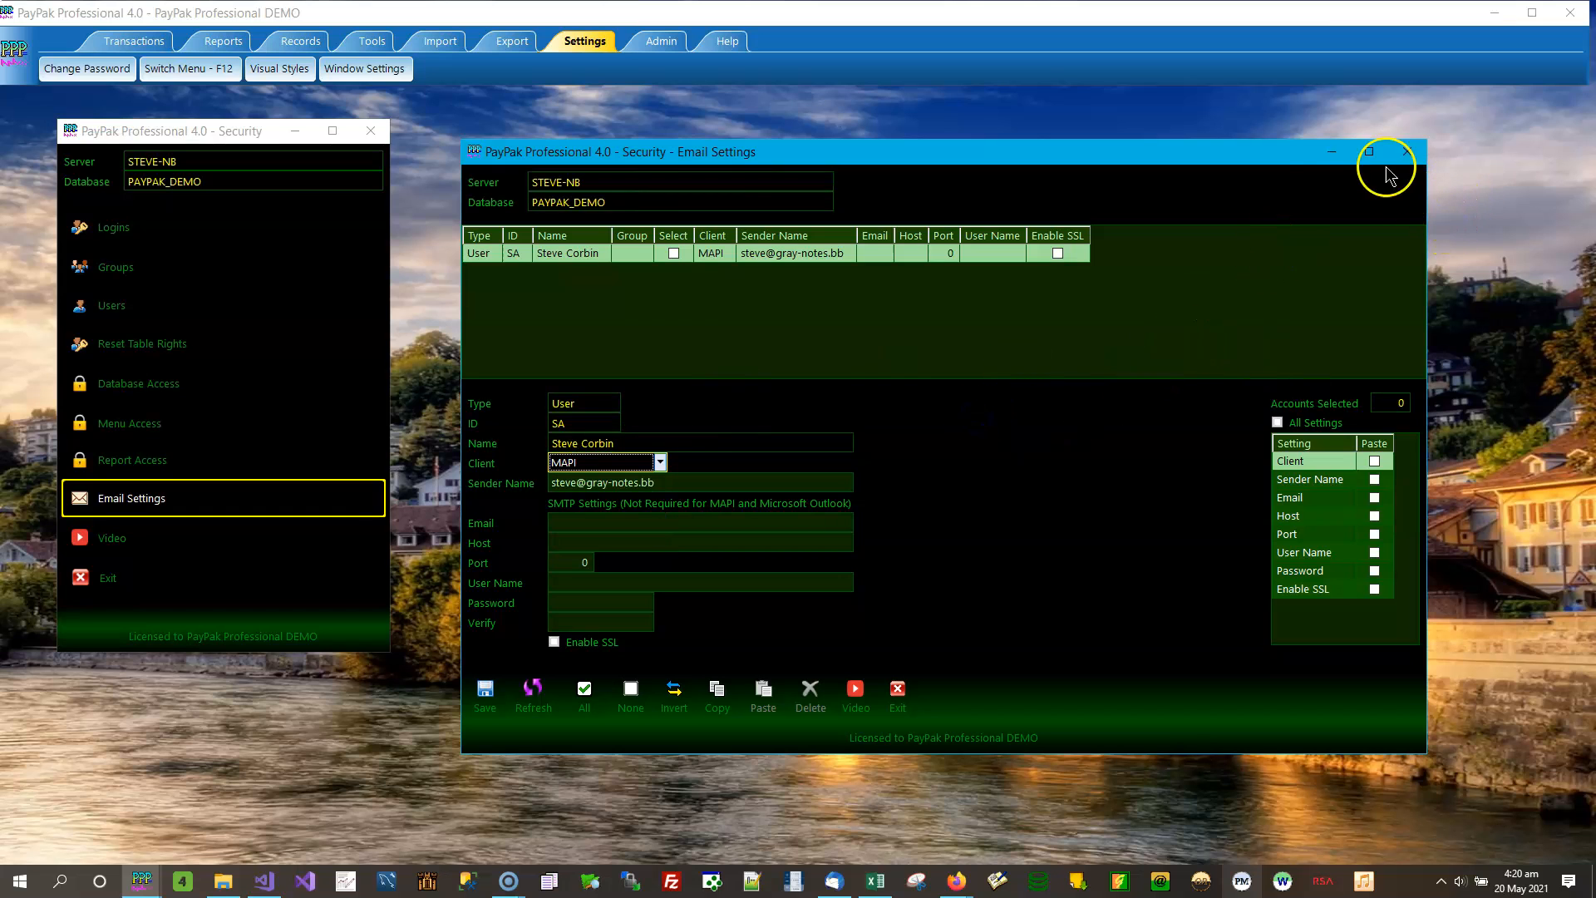
{"action": "left_click", "coordinate": [1407, 152]}
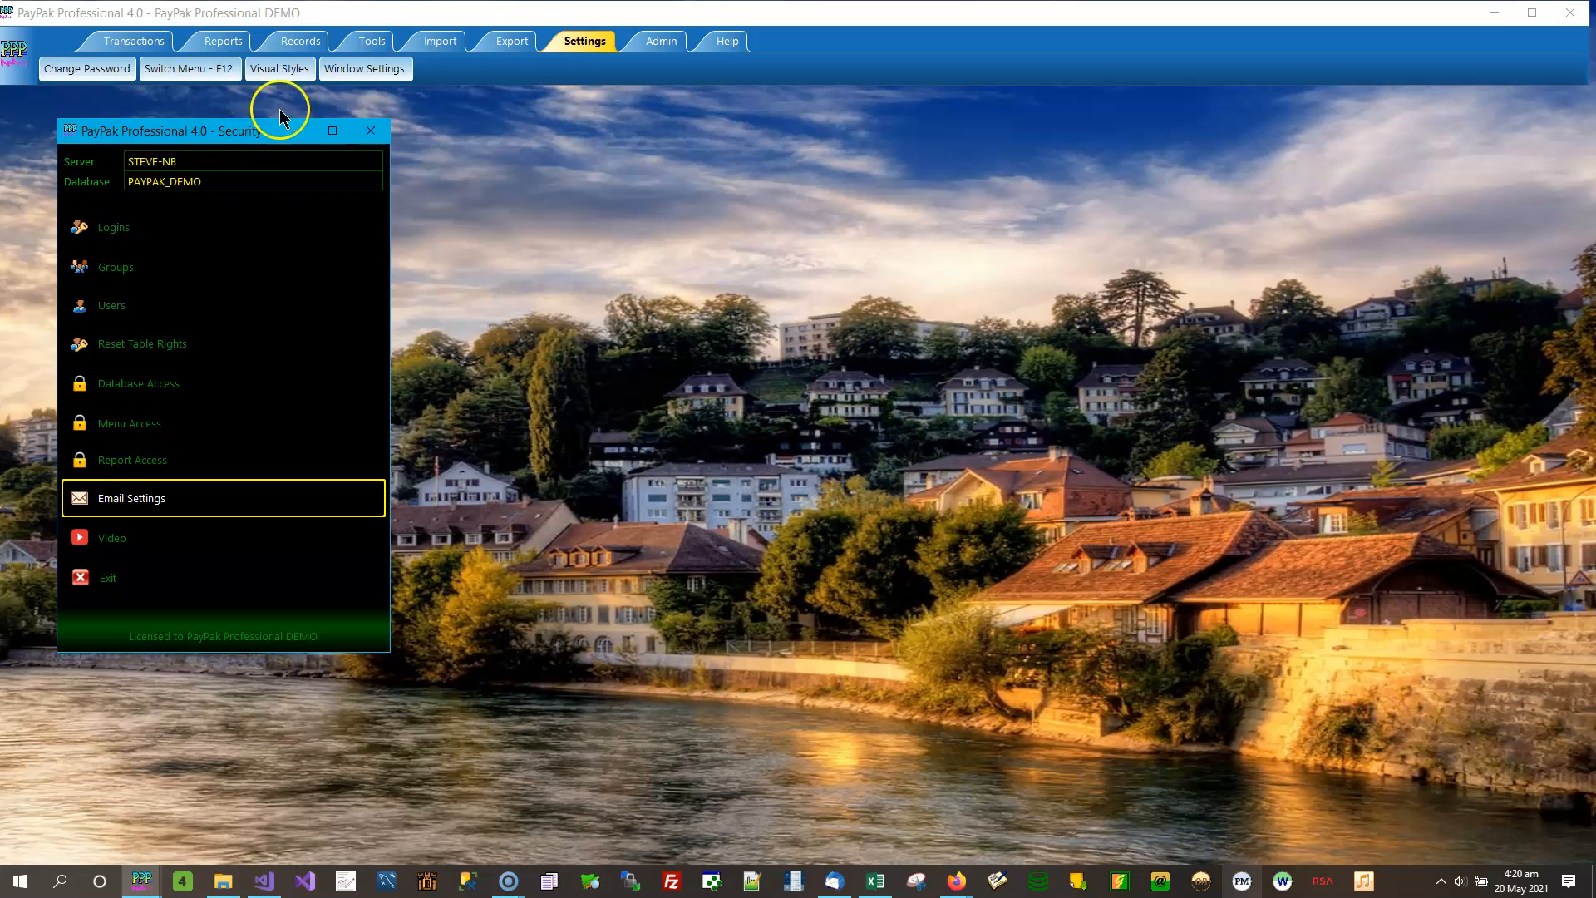
- Open the Change Password window, review its old, new and verify password fields, and close it without entering anything
{"action": "left_click", "coordinate": [592, 46]}
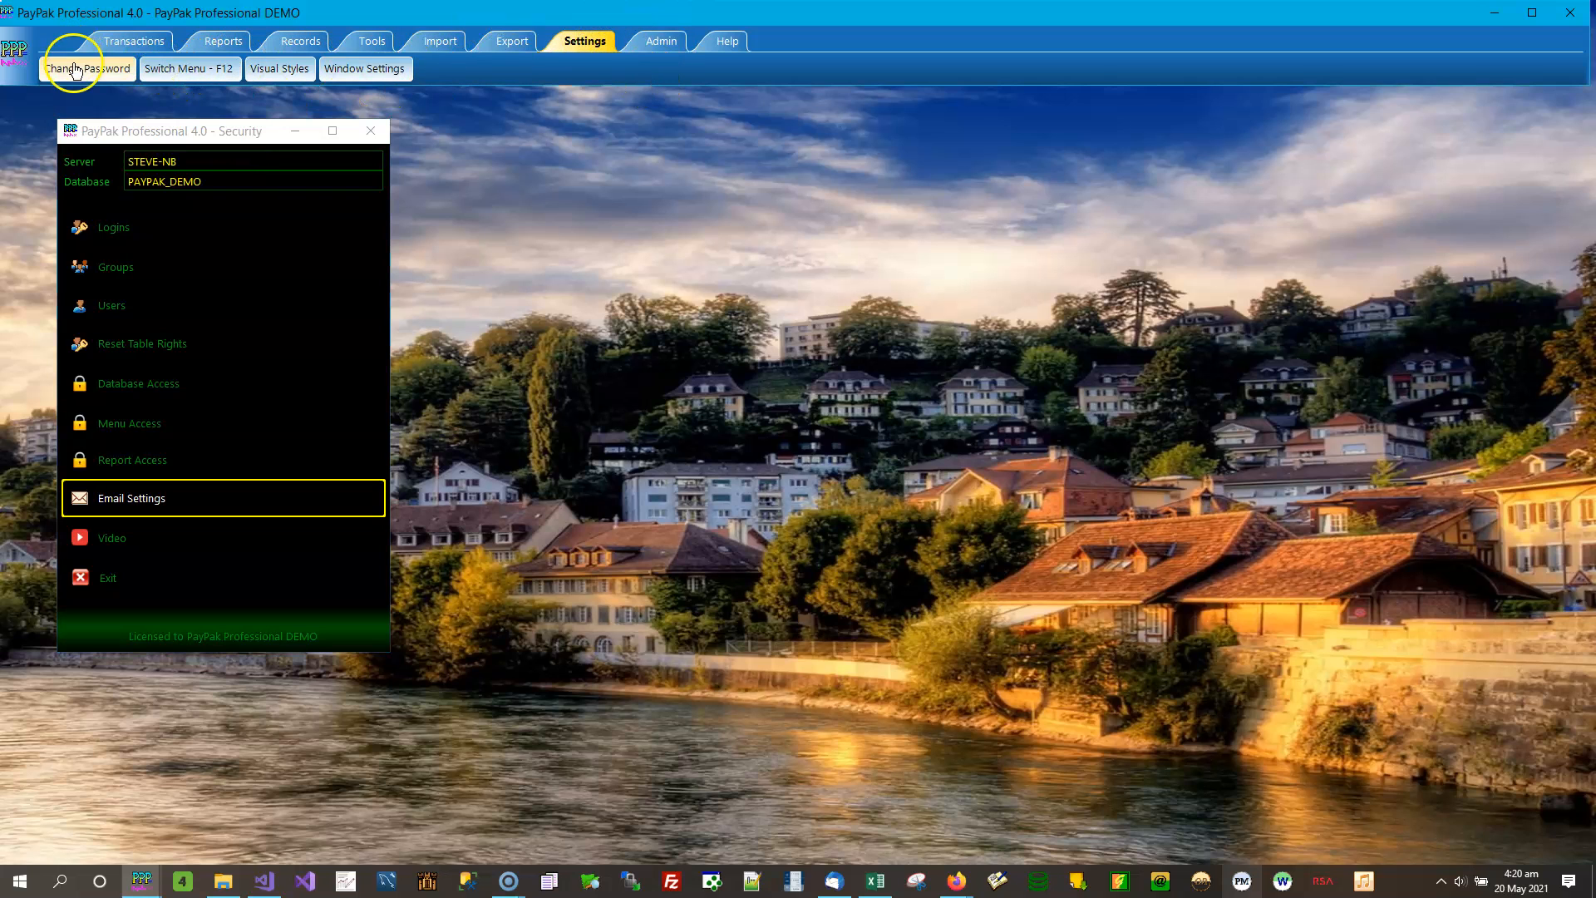
{"action": "left_click", "coordinate": [60, 67]}
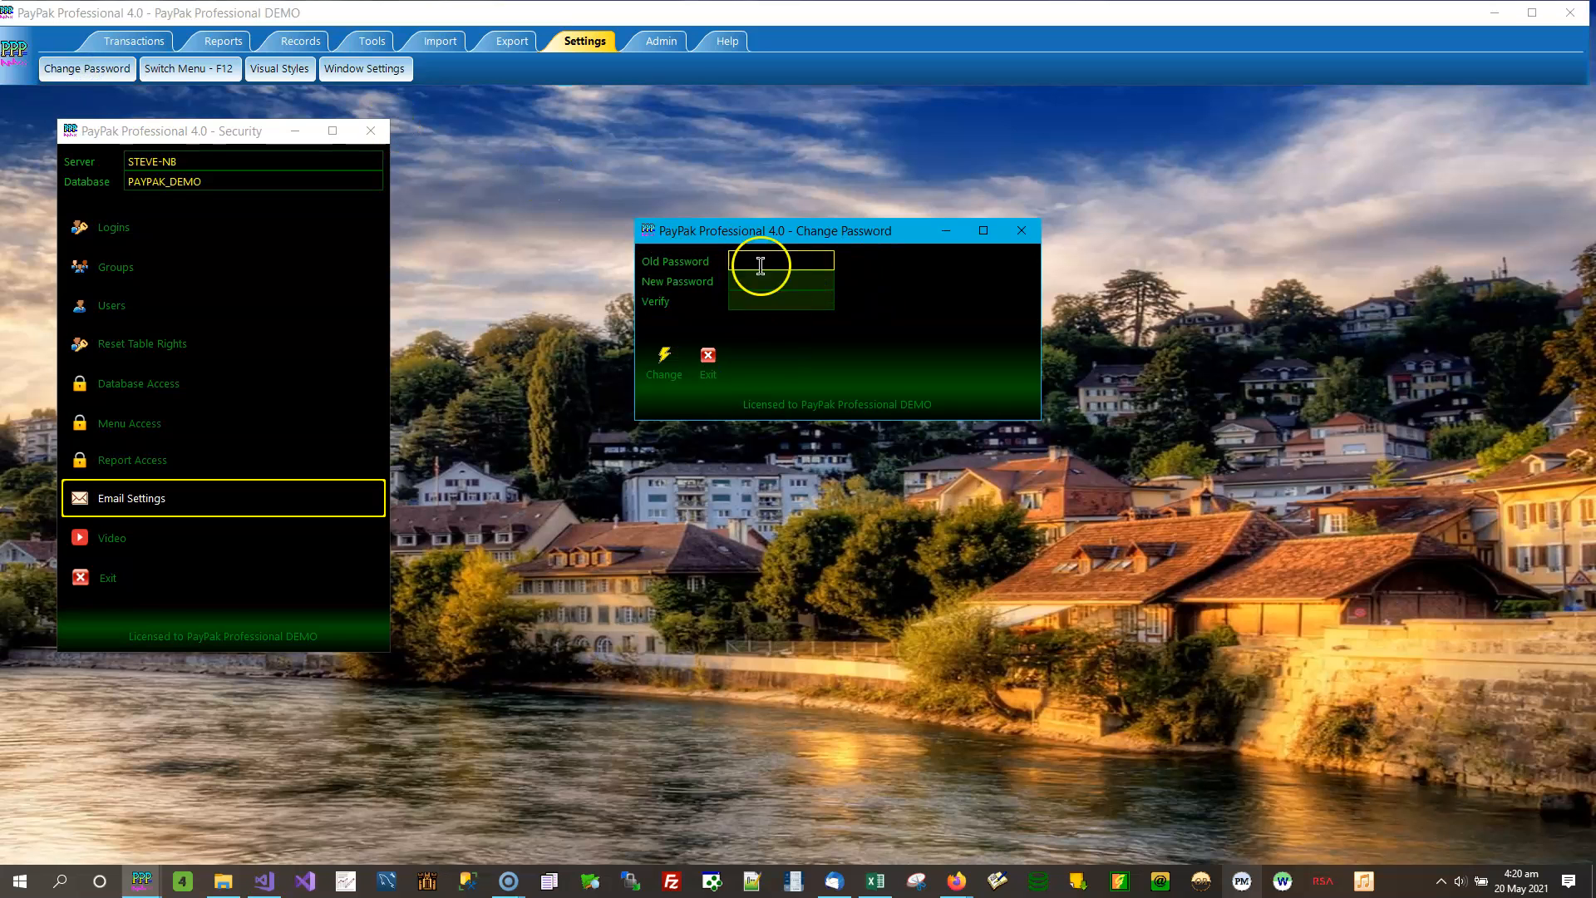
{"action": "left_click", "coordinate": [1021, 230]}
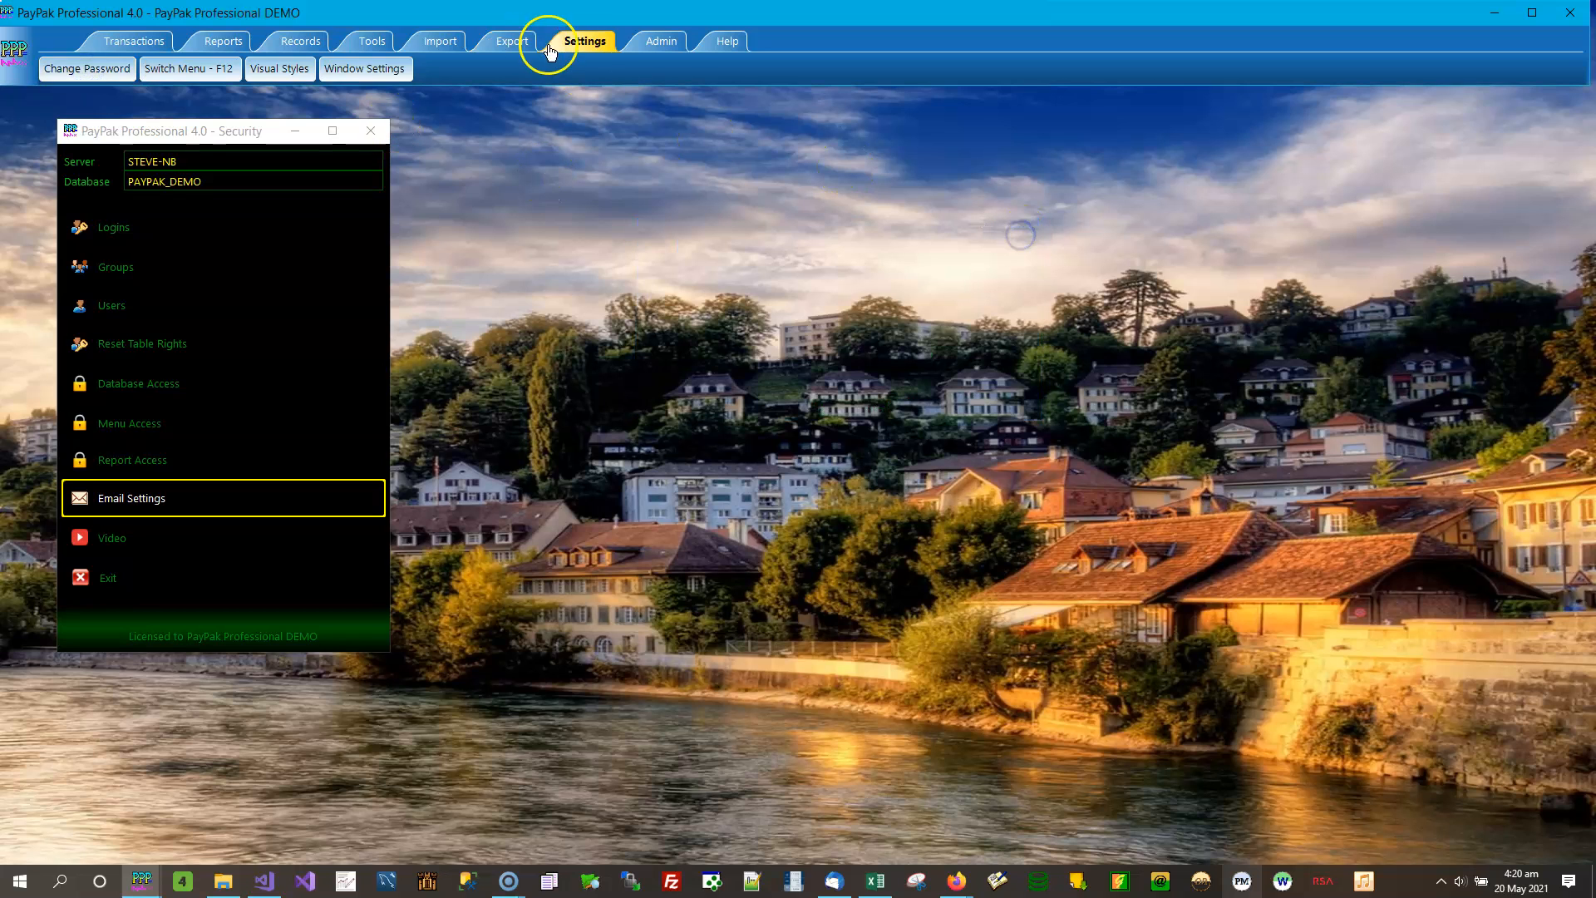
- Return to the Admin commands and bring the Security window back into focus to review its list of options
{"action": "left_click", "coordinate": [667, 50]}
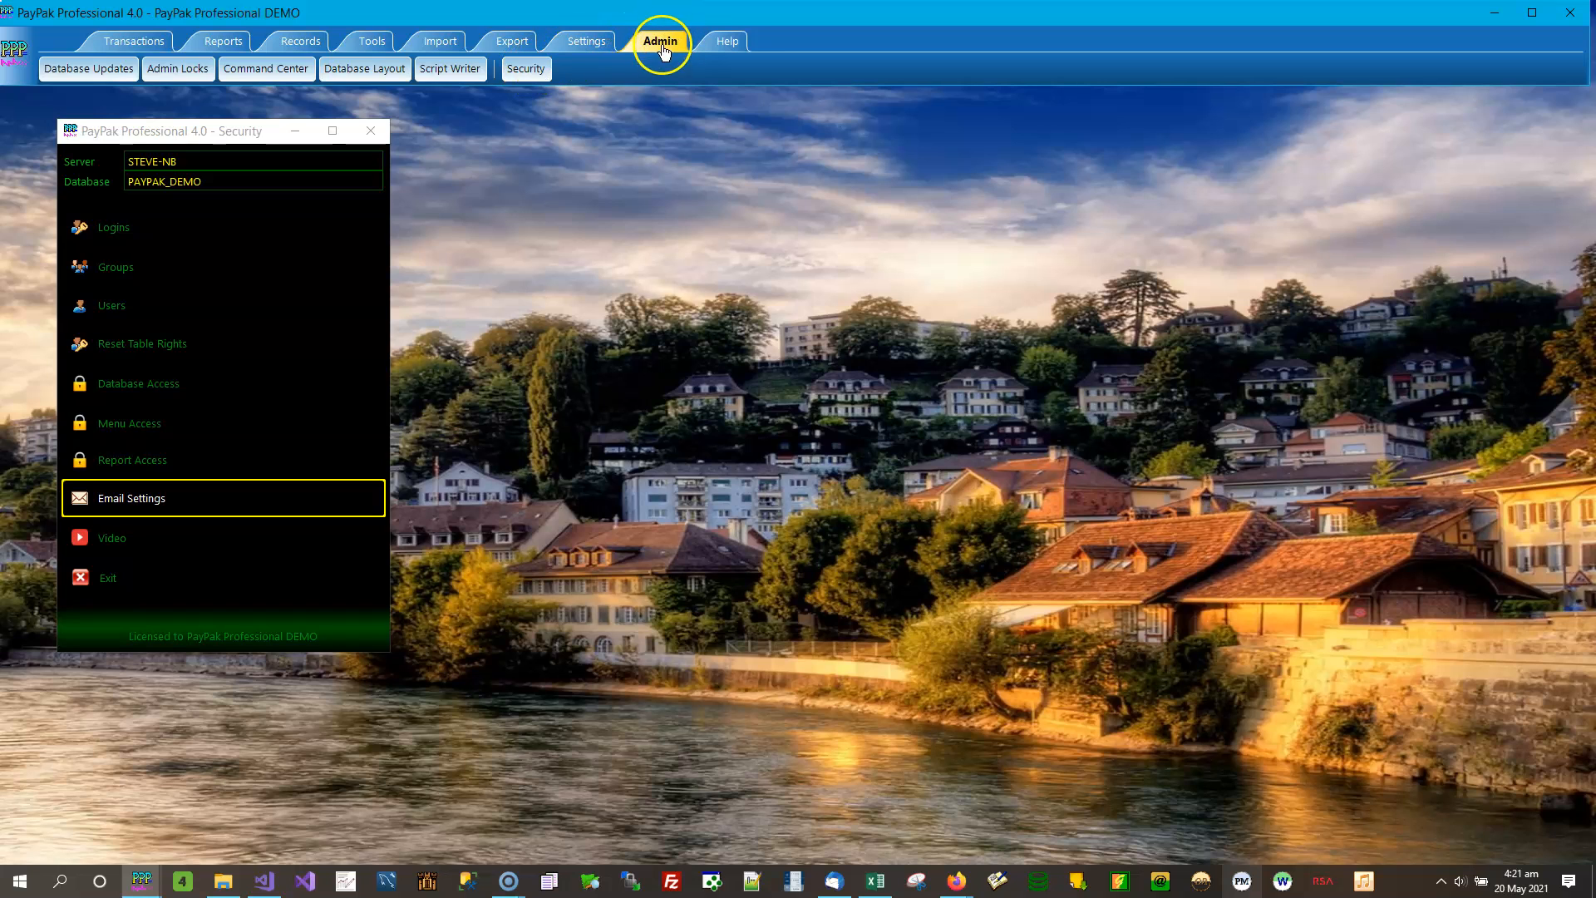
{"action": "left_click", "coordinate": [201, 130]}
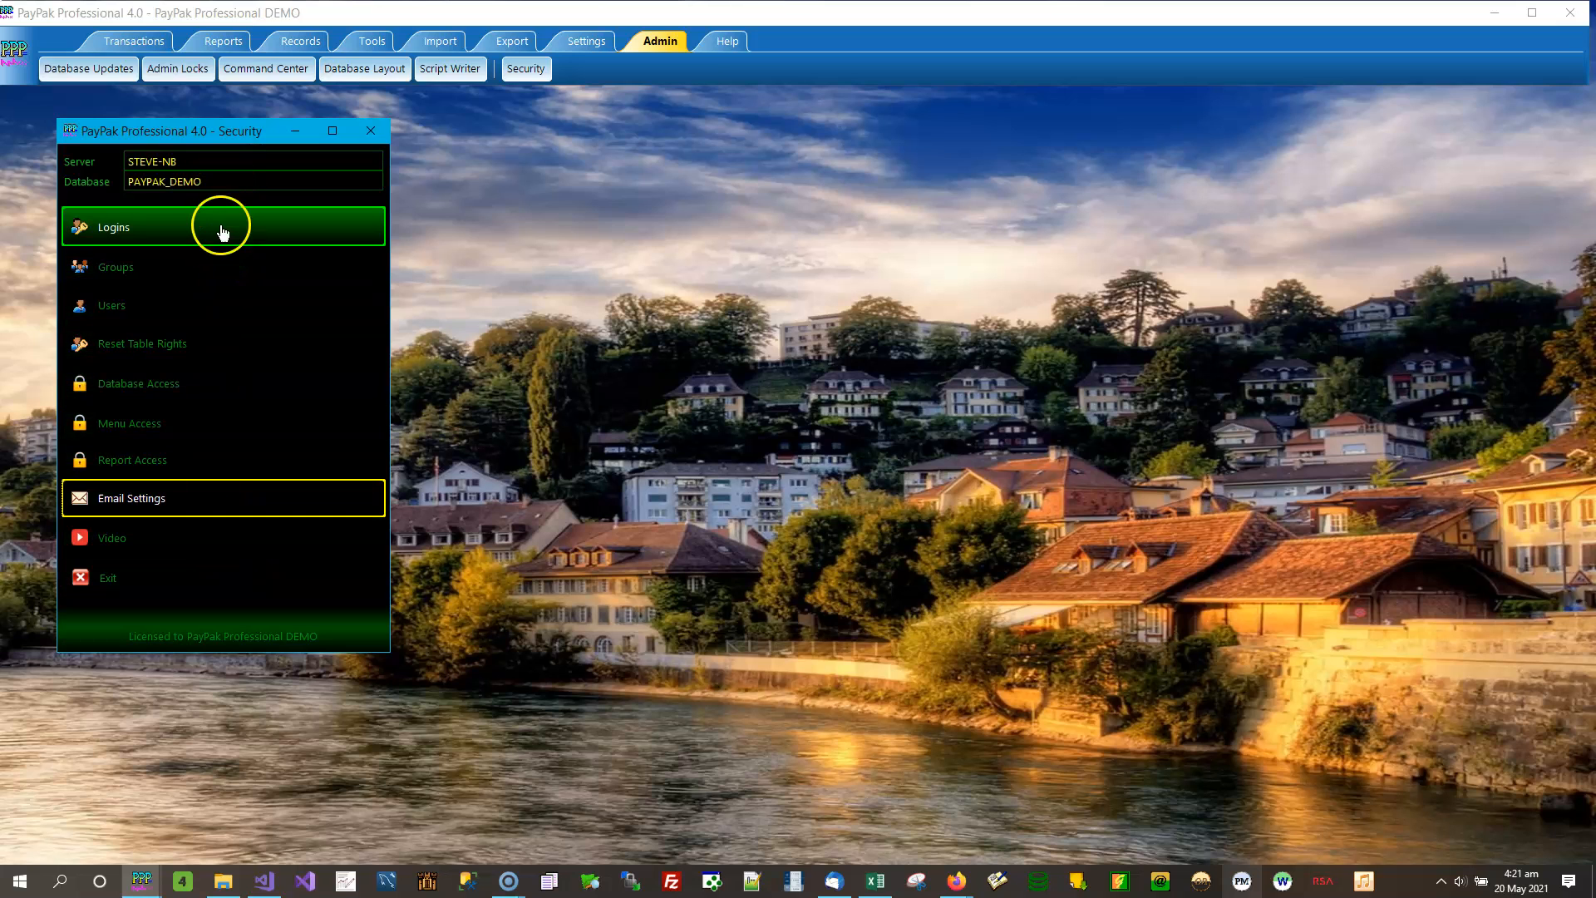
{"action": "left_click", "coordinate": [213, 509]}
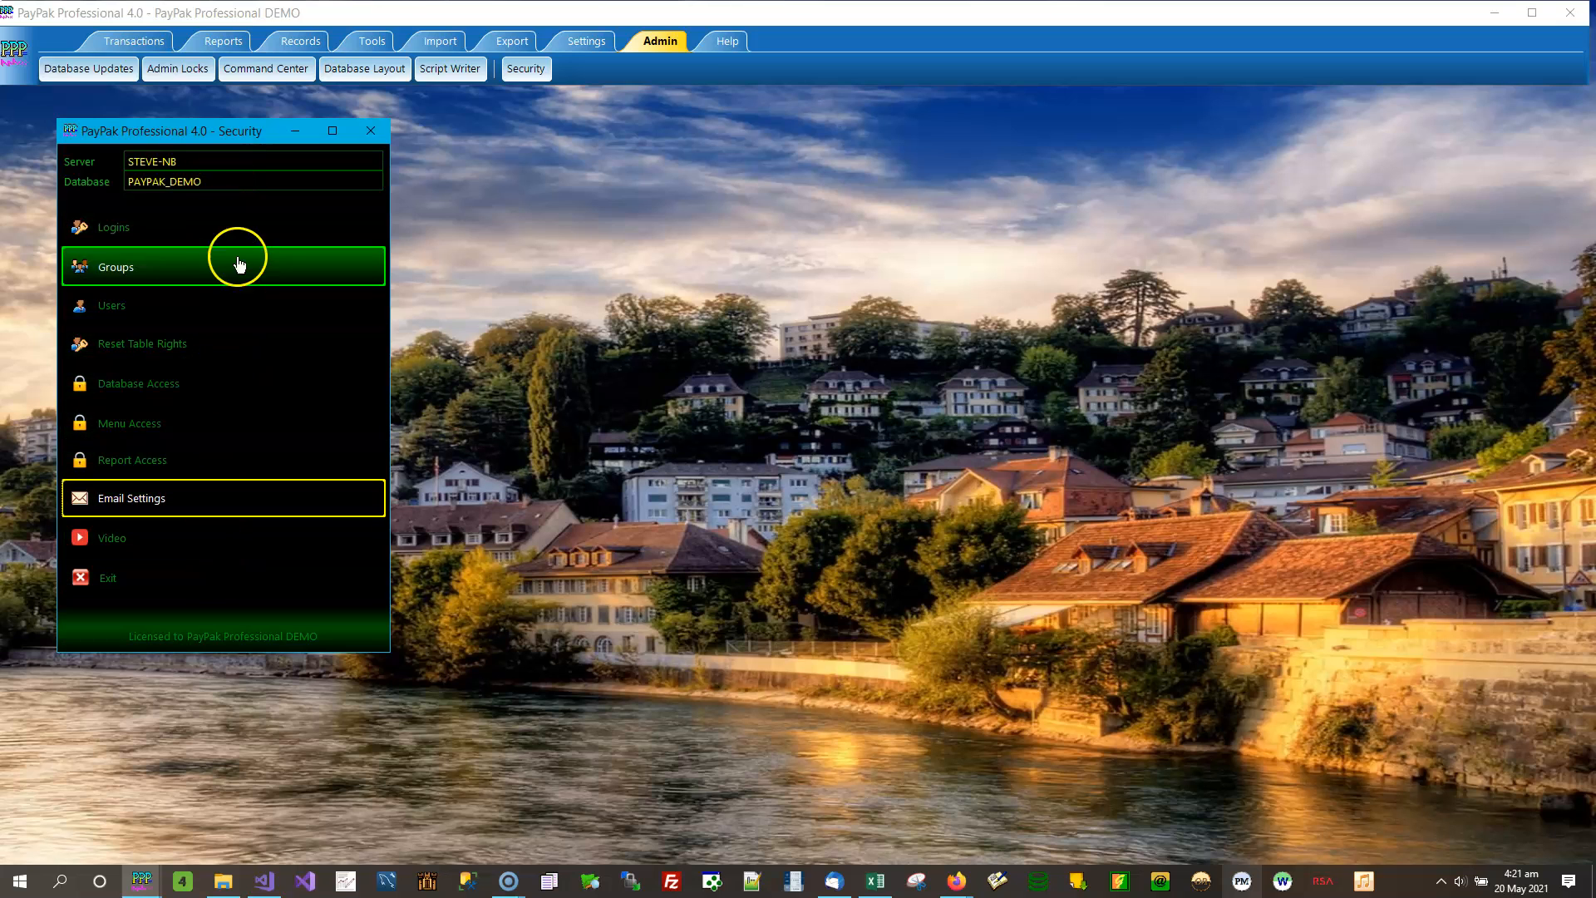